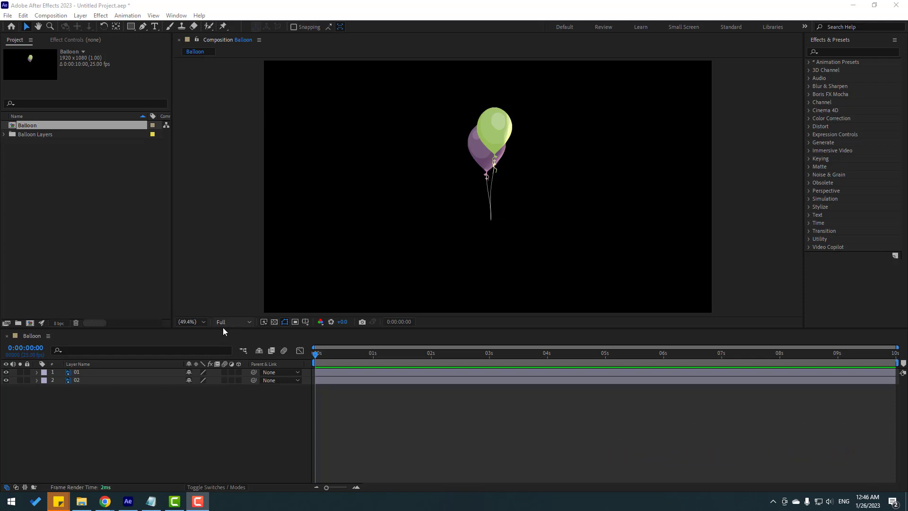
- Create a white solid named Bg, move it beneath balloon layers 01 and 02, and lock it
drag(221, 329, 209, 369)
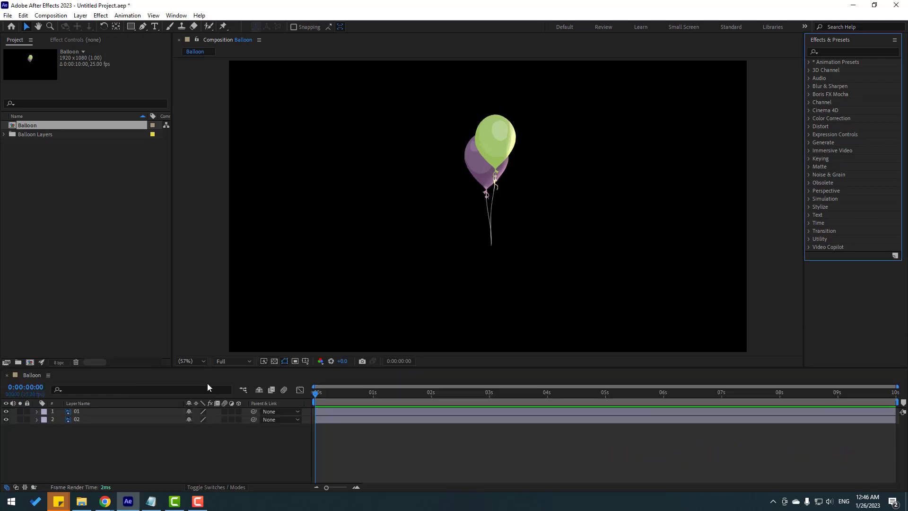
right_click(102, 448)
mouse_move(152, 331)
click(251, 354)
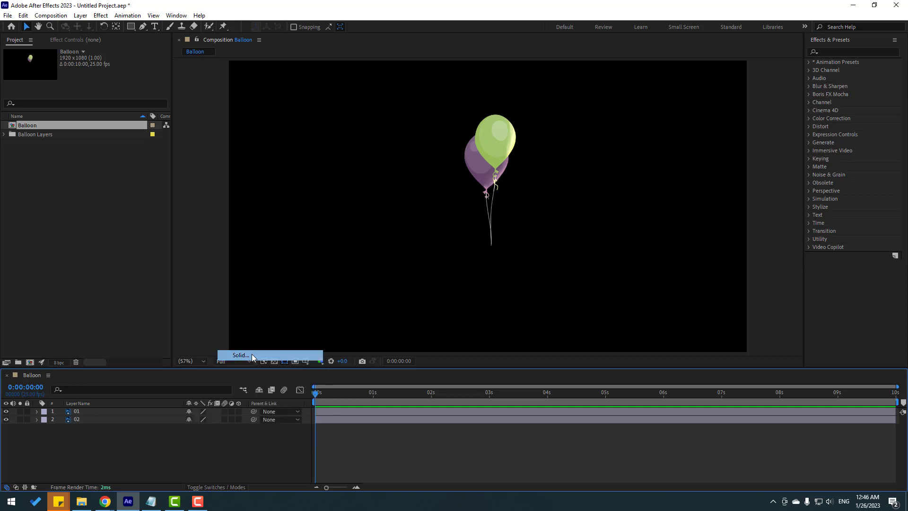
text(Bg)
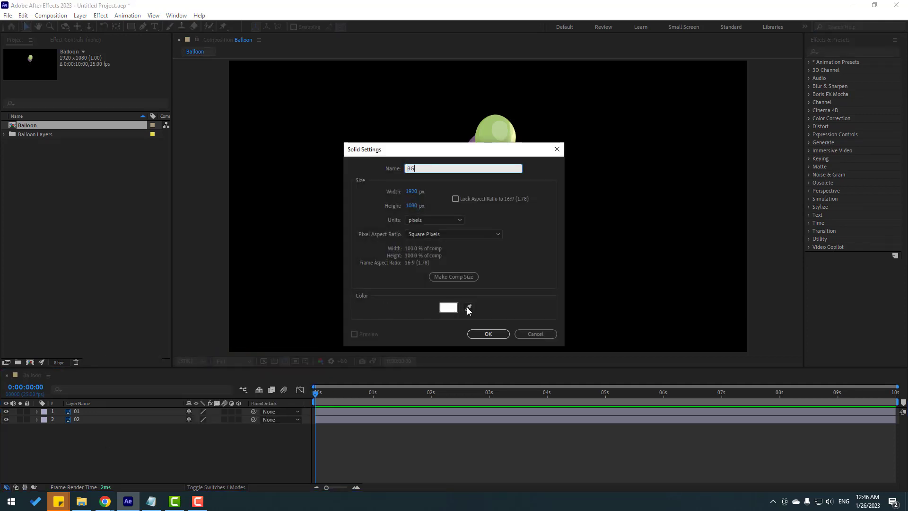
click(448, 308)
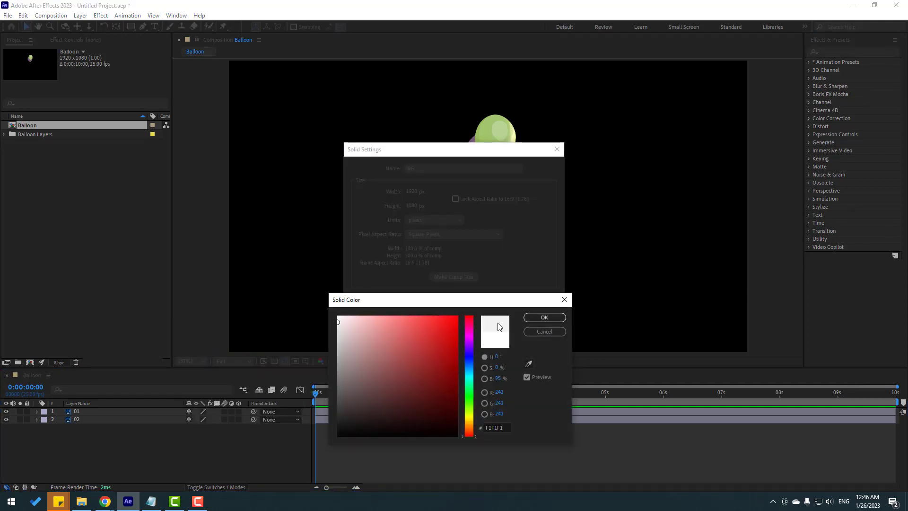
click(525, 319)
click(497, 333)
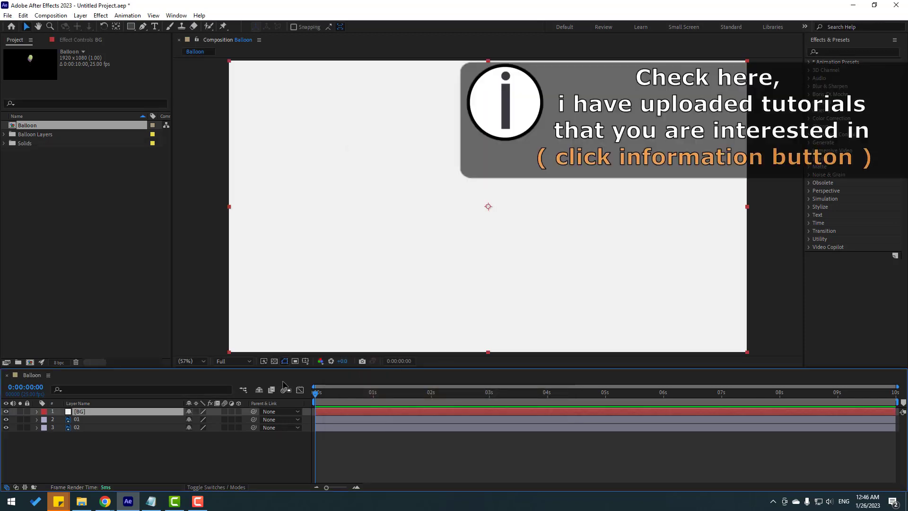
drag(72, 412, 97, 442)
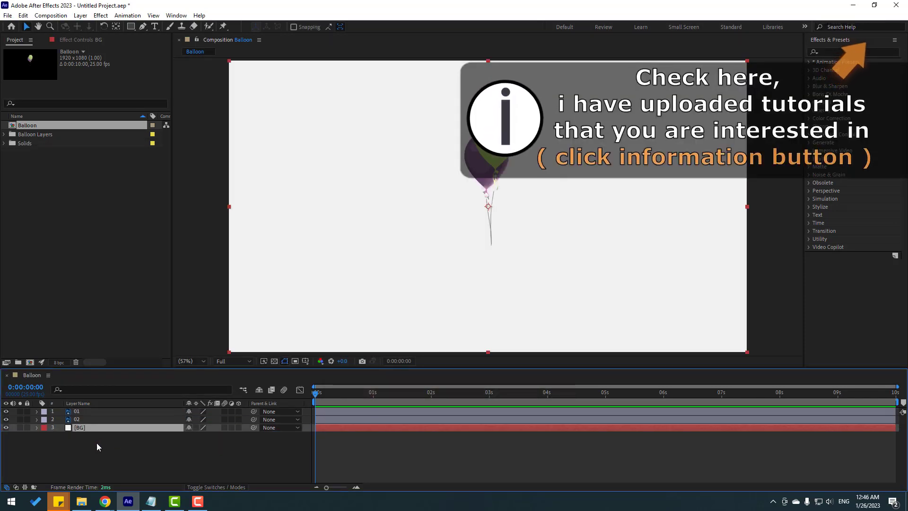
click(27, 428)
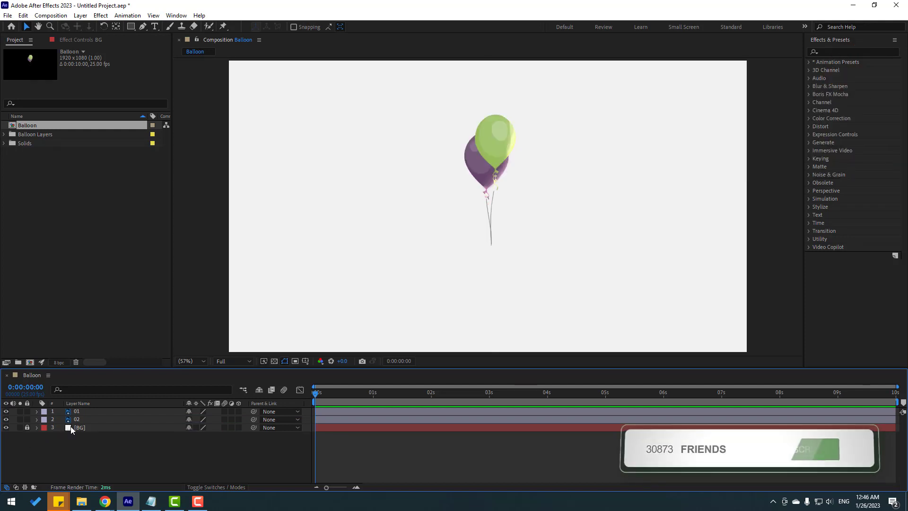
- Hide the purple balloon layer 02 and solo the green balloon layer 01
click(75, 420)
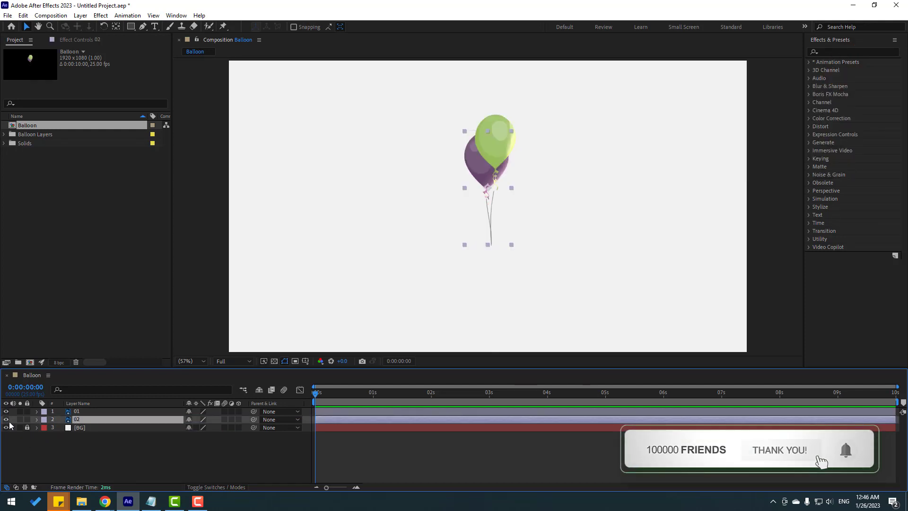
click(6, 419)
click(75, 412)
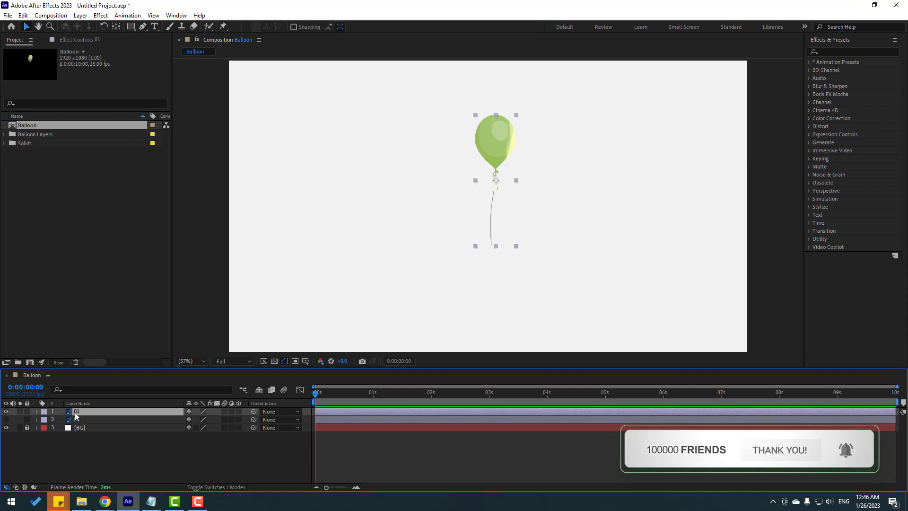
click(21, 411)
scroll(494, 229, up, 2)
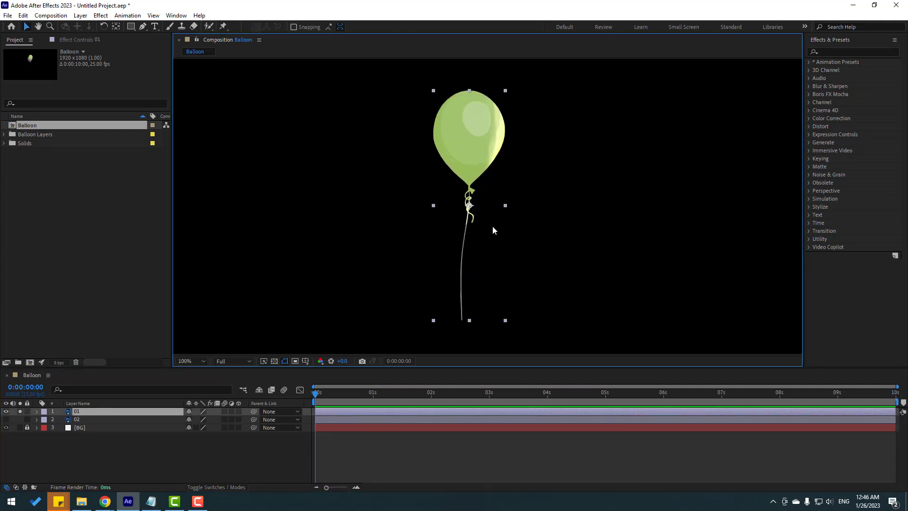
- Place puppet pins on the green balloon's body and string with the Puppet Pin tool
click(222, 26)
drag(577, 121, 572, 155)
key(period)
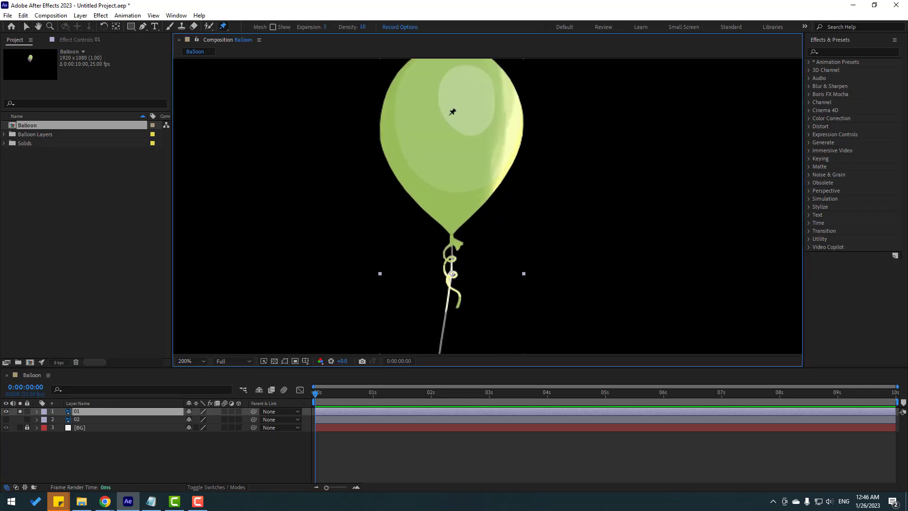
click(453, 111)
scroll(492, 264, down, 3)
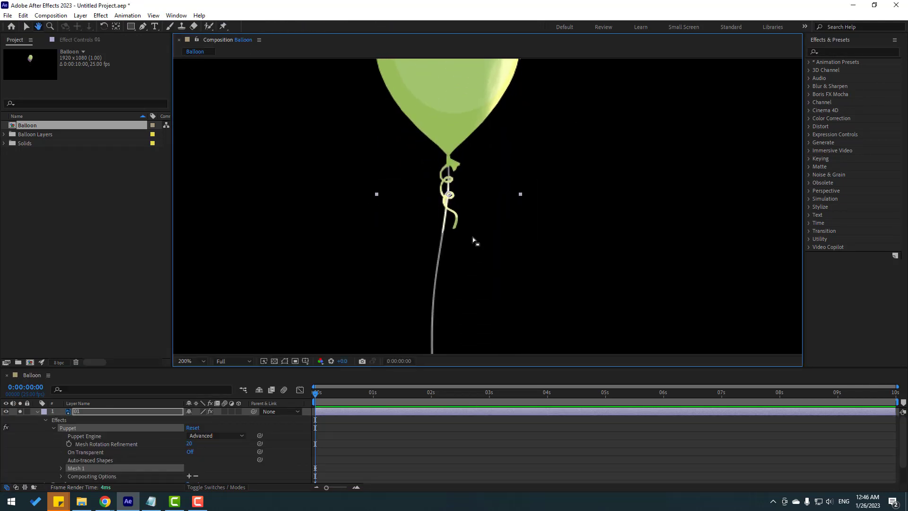
key(comma)
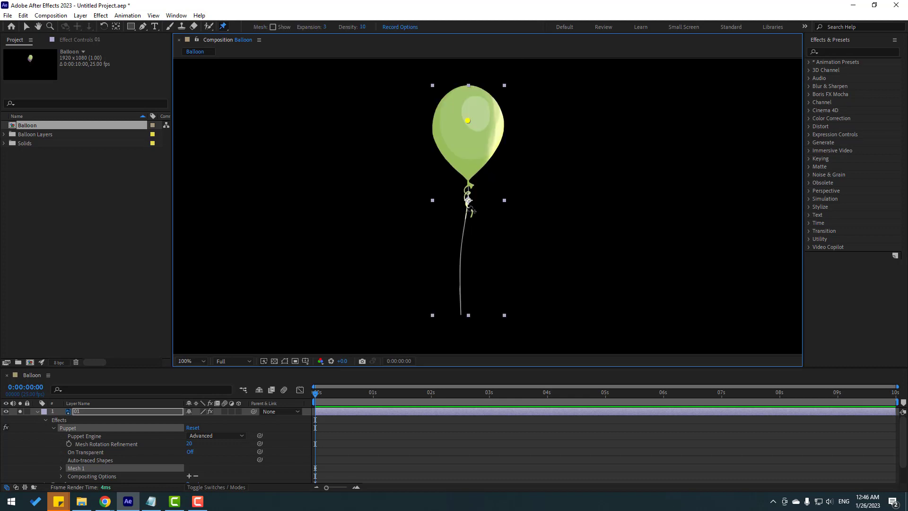
click(466, 212)
click(26, 26)
click(37, 412)
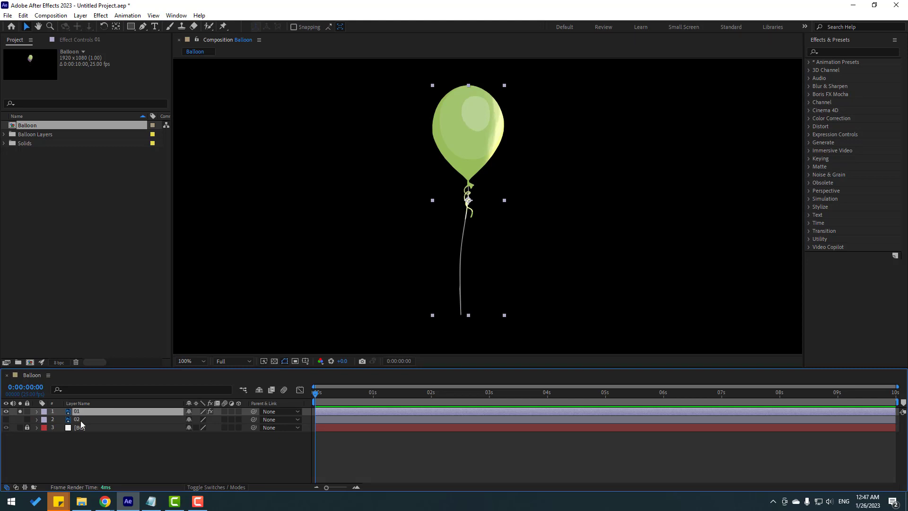
- Add a new null object layer to the composition
key(u)
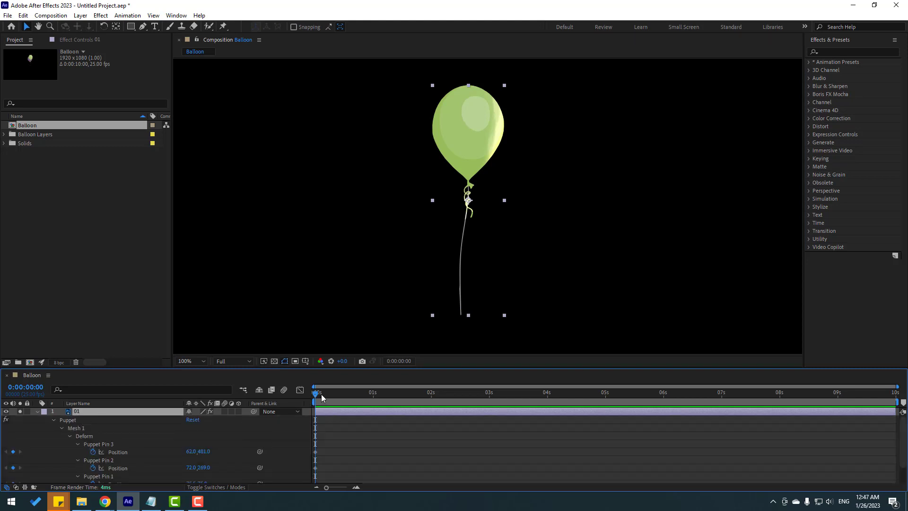
drag(323, 368, 325, 313)
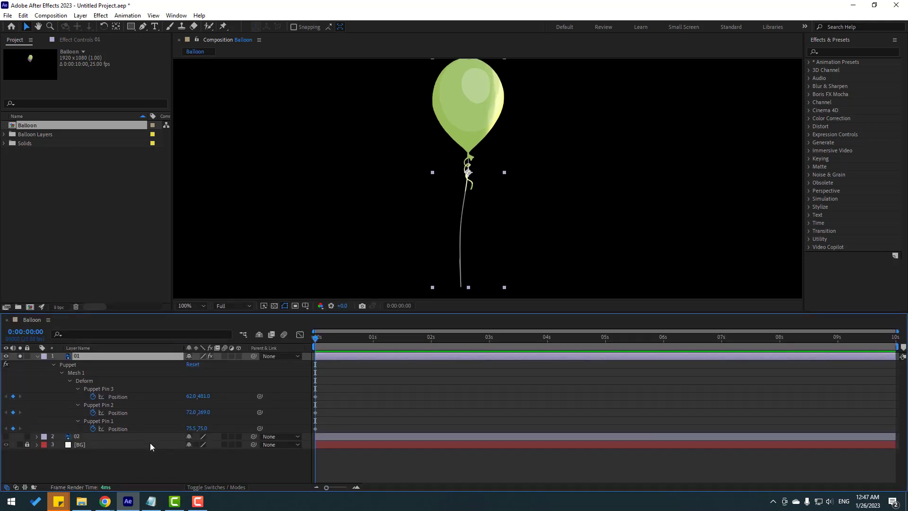
click(95, 463)
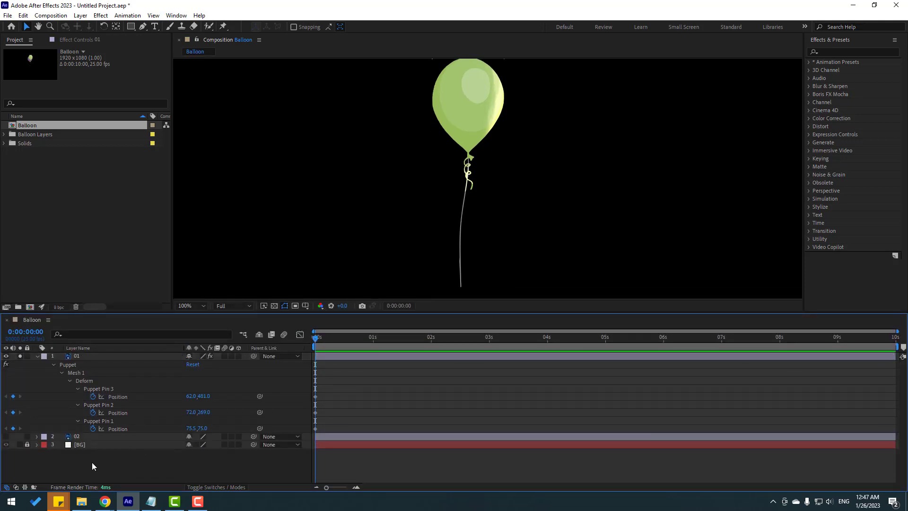
right_click(94, 468)
mouse_move(149, 355)
click(255, 409)
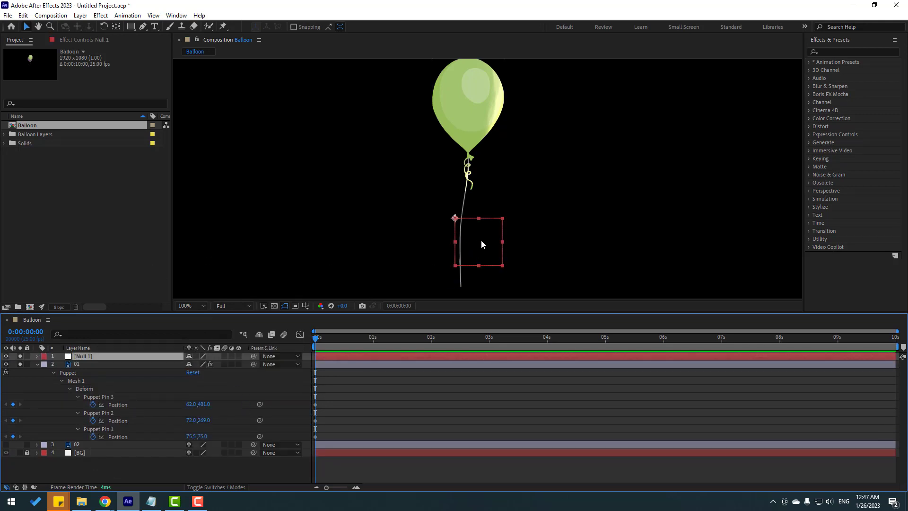
- Centre the null's anchor point, rename it 1, and move it onto the balloon top
double_click(115, 27)
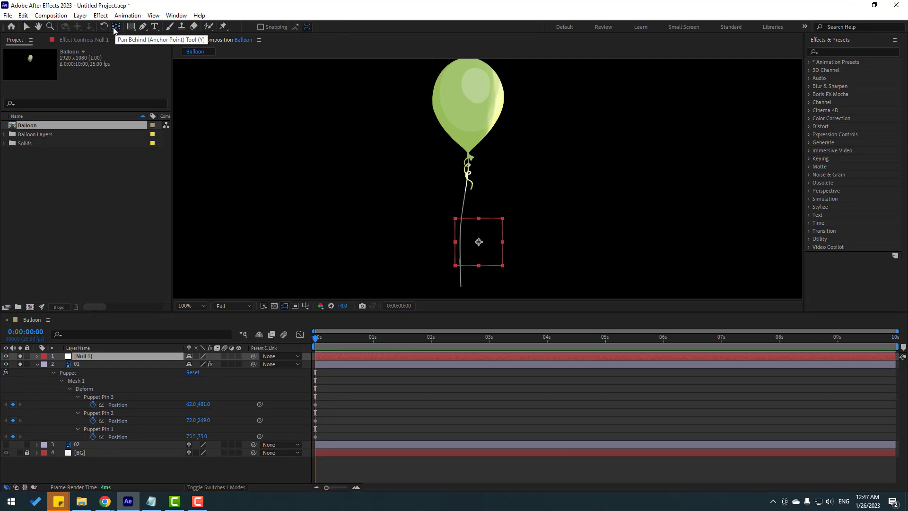
click(26, 28)
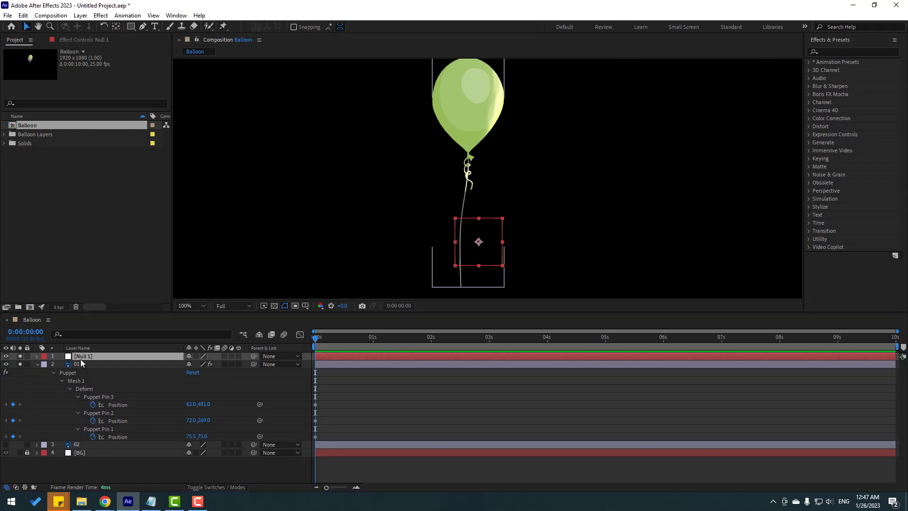
click(83, 356)
key(Return)
text(1)
key(Return)
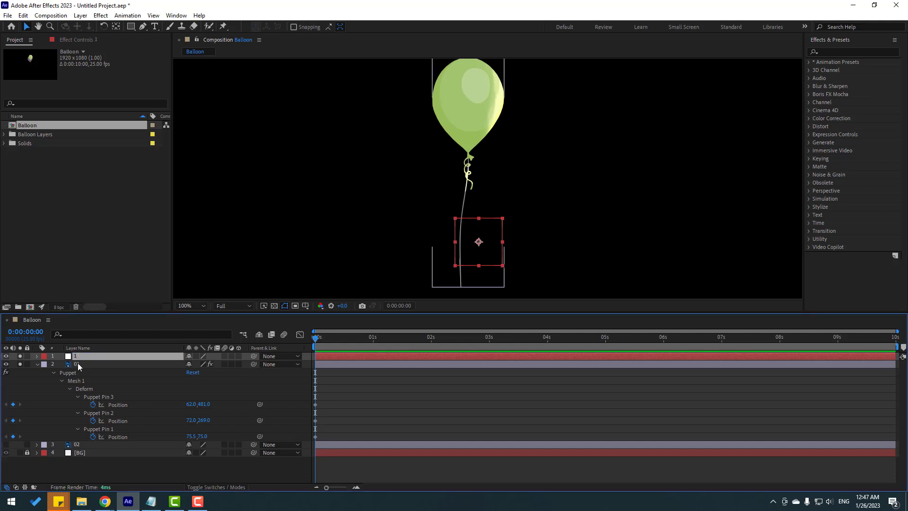
drag(509, 242, 476, 108)
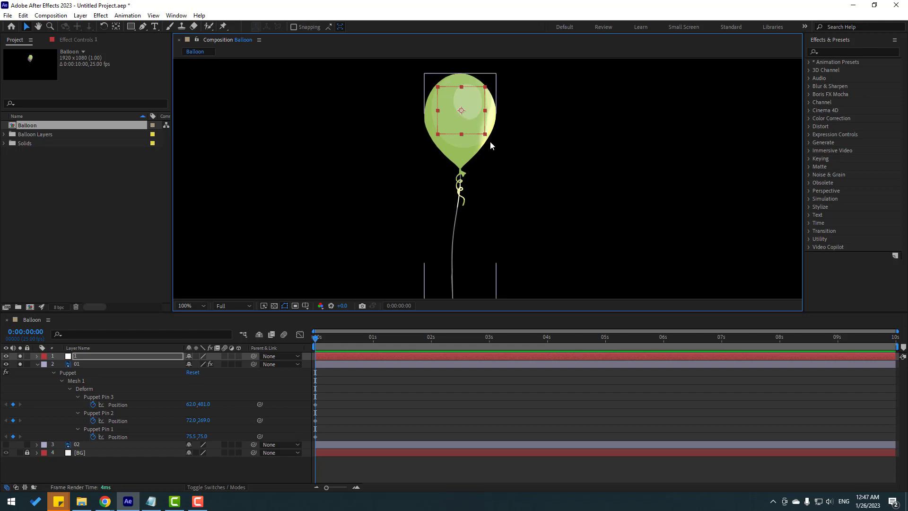
- Rename the duplicated null to 2 and move it down onto the balloon string
text(03)
key(Return)
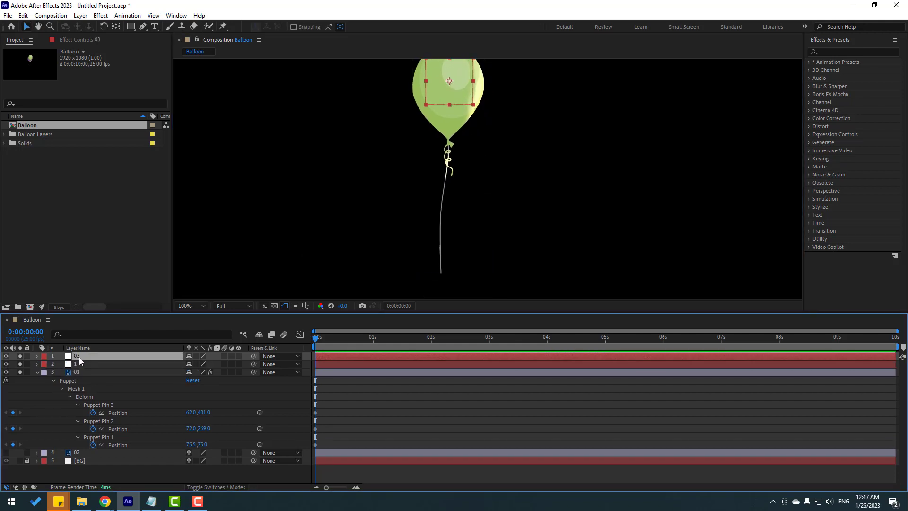
key(Return)
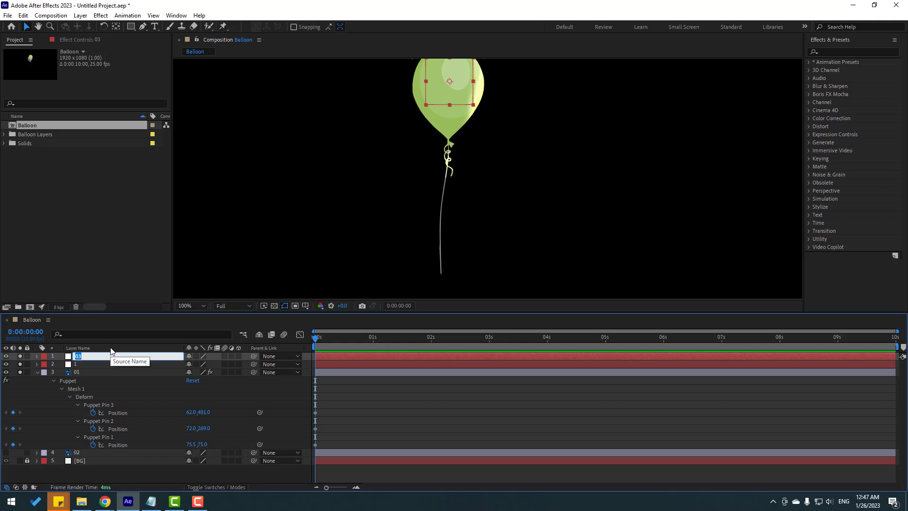
text(2)
key(Return)
drag(459, 90, 458, 178)
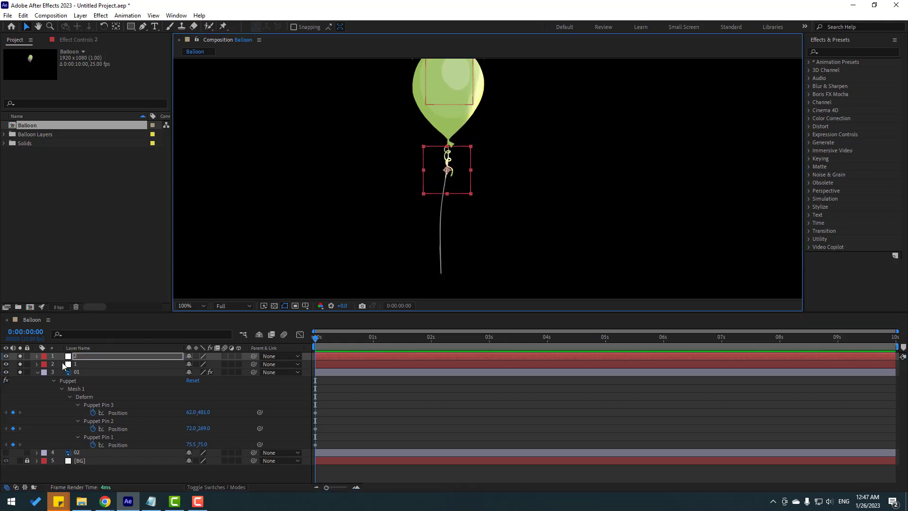
- Duplicate the null and move the copy to the string's bottom end
key(ctrl+d)
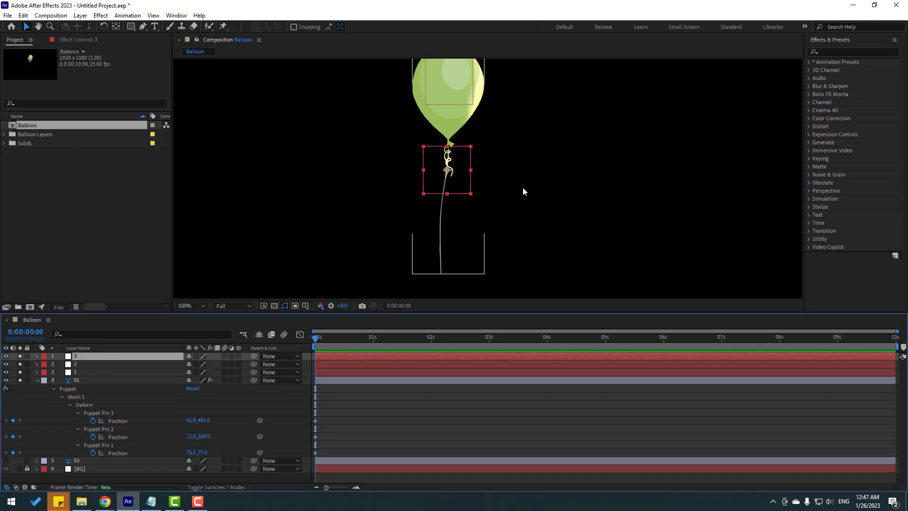
drag(523, 196, 450, 233)
click(112, 479)
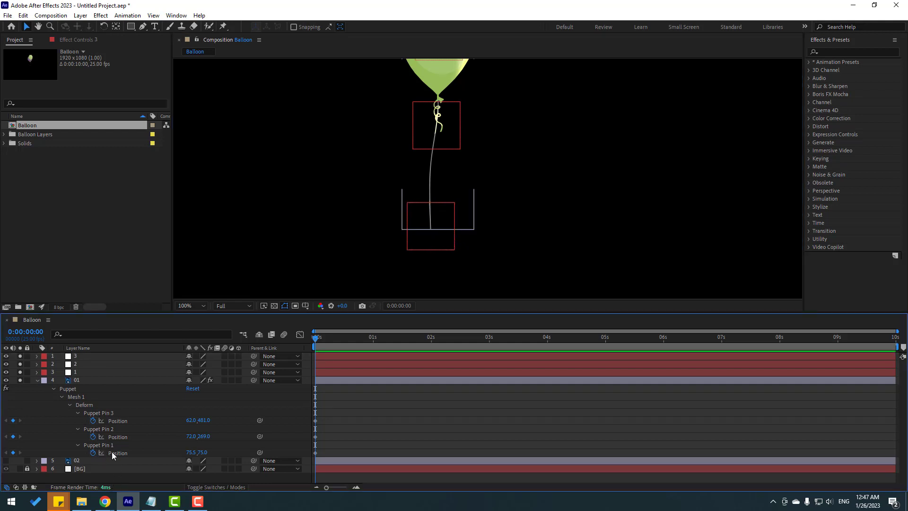
- Copy the three-line toComp/fromComp expression from the Puppet to Null Object notes, then minimize Notepad
click(150, 500)
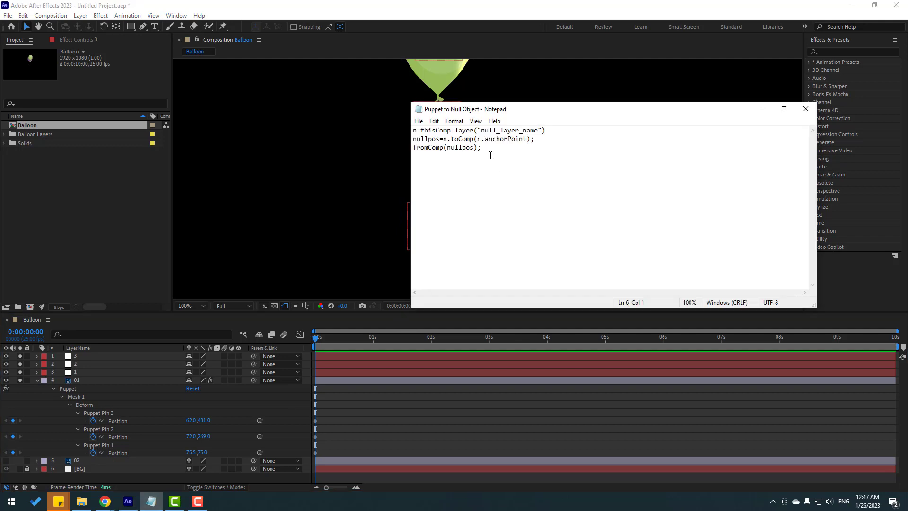
key(BackSpace)
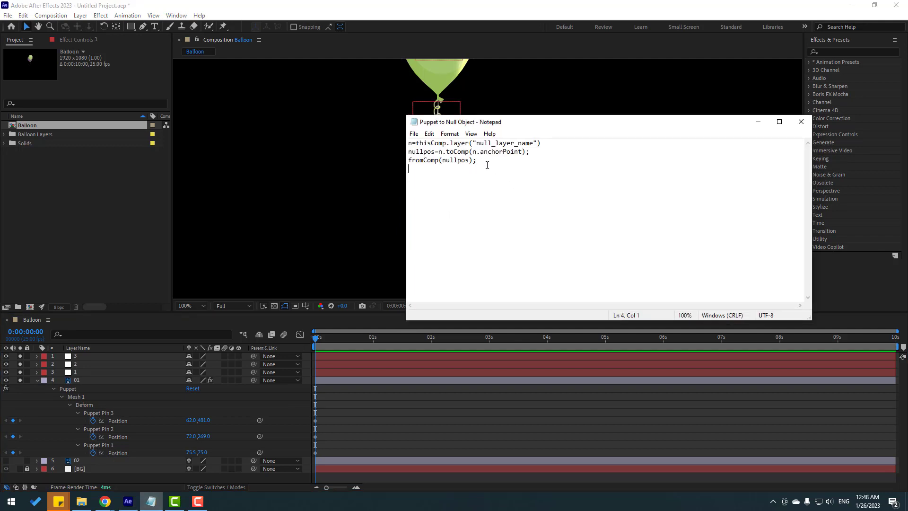
key(ctrl+a)
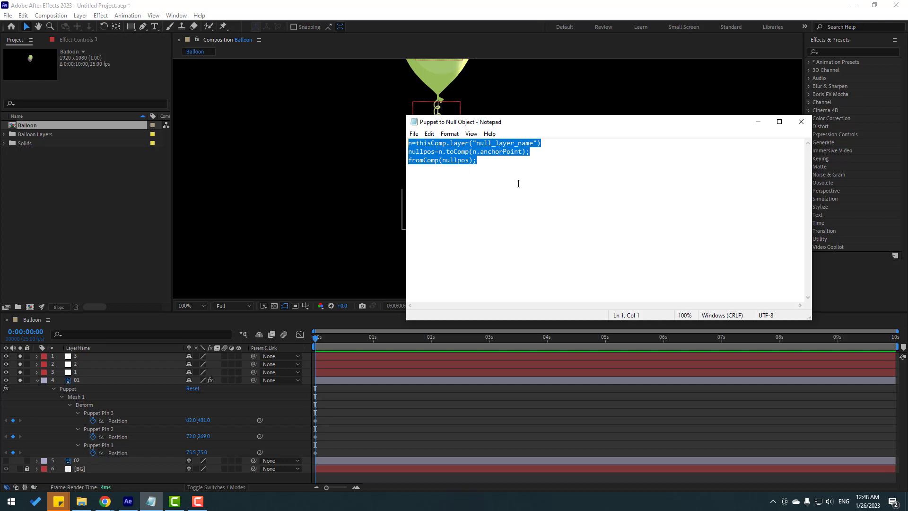
click(757, 122)
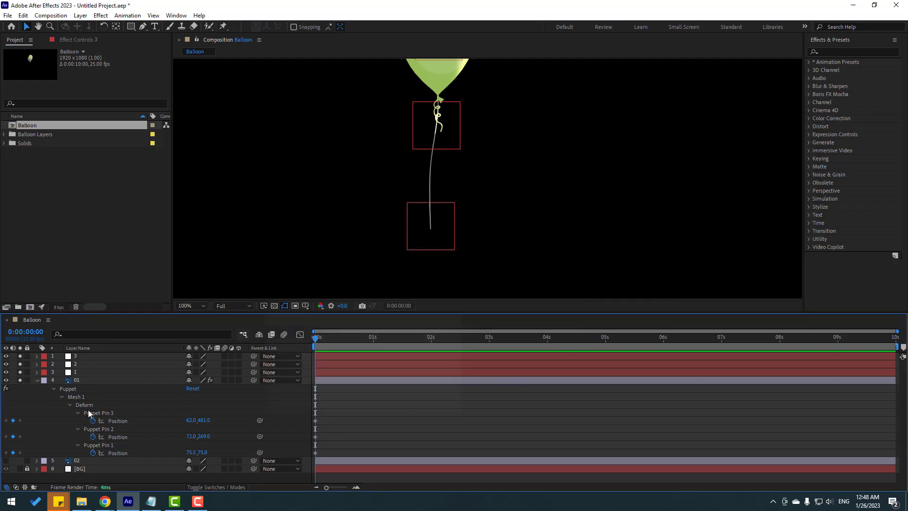
- Add the pasted toComp expression to Puppet Pin 1's Position, replacing null_layer_name with 1
click(103, 446)
drag(527, 179, 498, 246)
key(v)
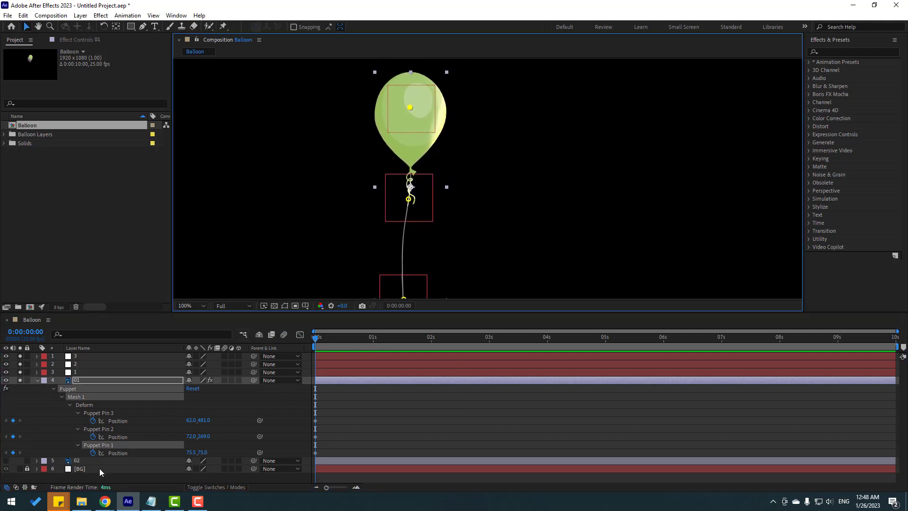
alt+click(93, 452)
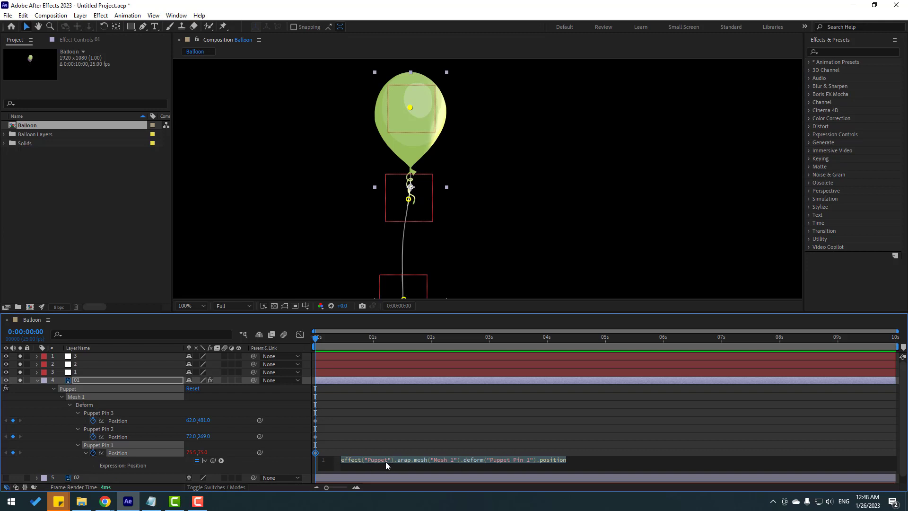
key(BackSpace)
key(ctrl+v)
scroll(383, 464, up, 1)
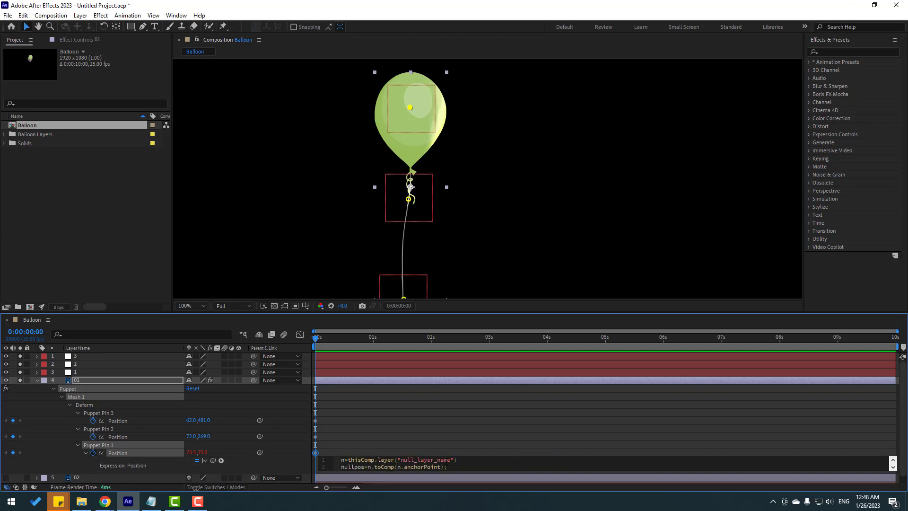
drag(450, 460, 407, 459)
text(1)
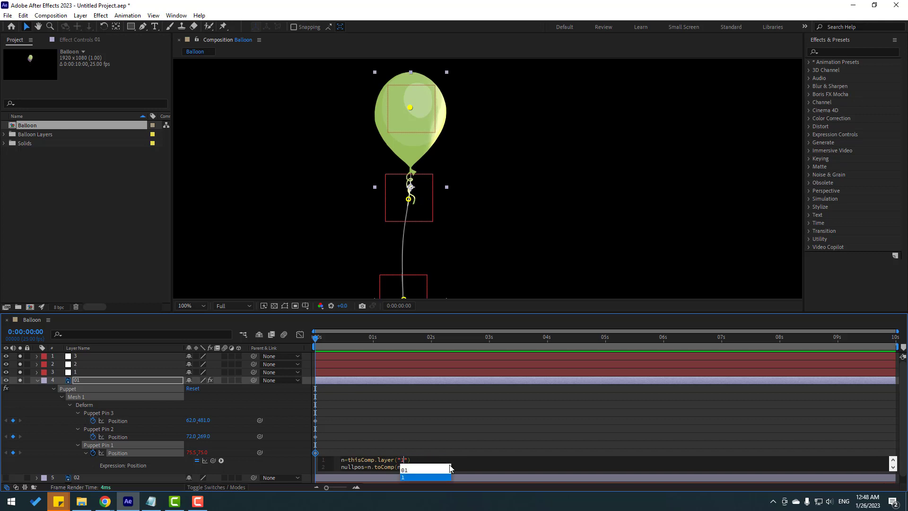
click(494, 448)
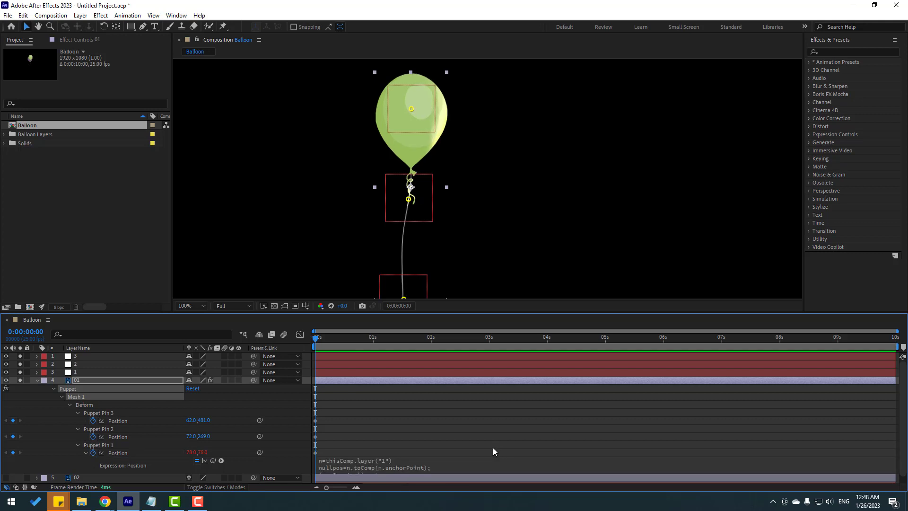
- Drag null 1 to confirm the balloon body follows it
click(75, 372)
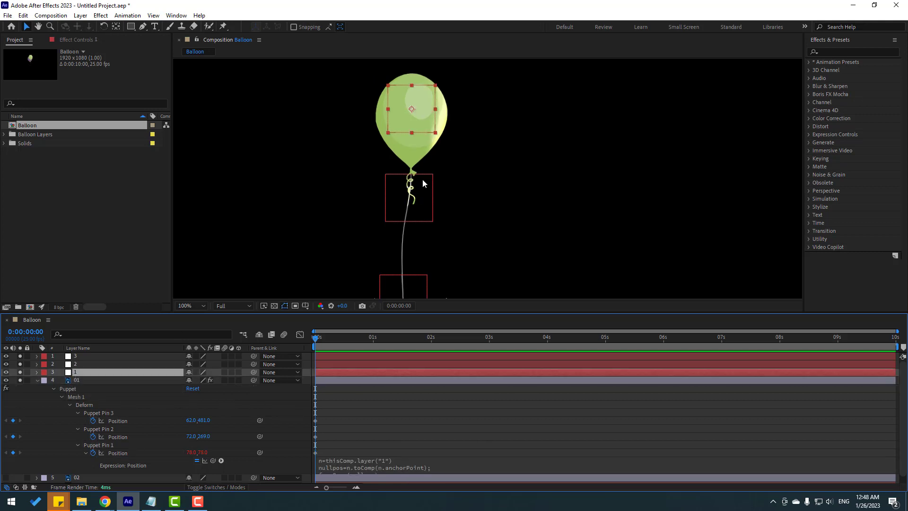
mouse_move(413, 122)
mouse_down()
mouse_move(424, 128)
mouse_move(402, 136)
mouse_move(423, 134)
mouse_move(385, 139)
mouse_move(423, 124)
mouse_move(399, 126)
mouse_move(416, 114)
mouse_up()
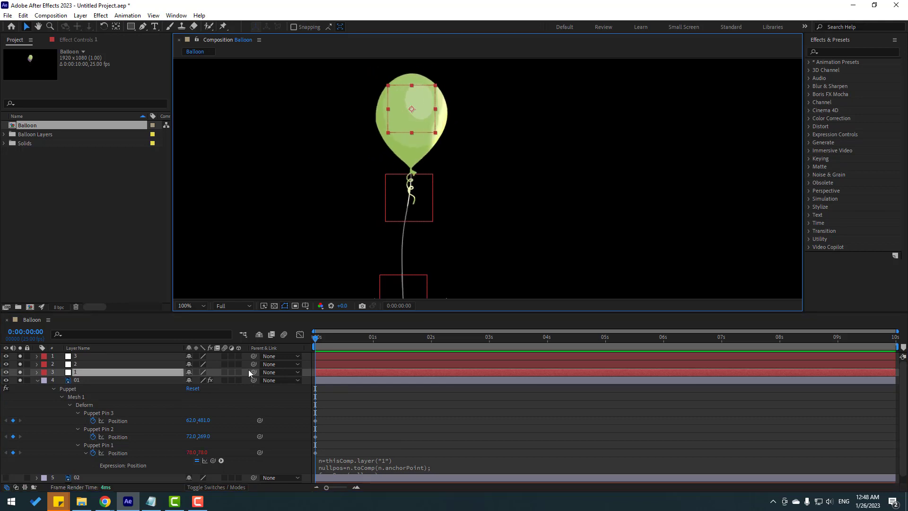
click(78, 444)
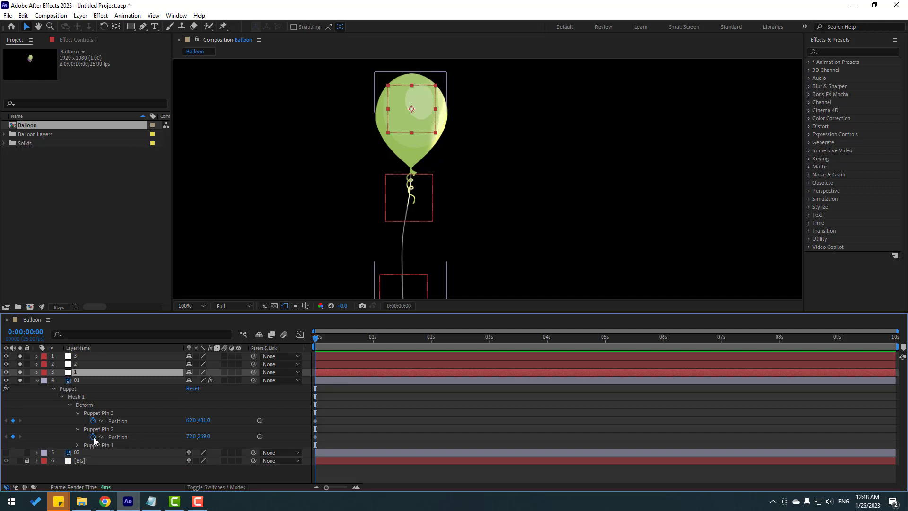
- Add the pasted toComp expression to Puppet Pin 2's Position, replacing null_layer_name with 2
alt+click(93, 437)
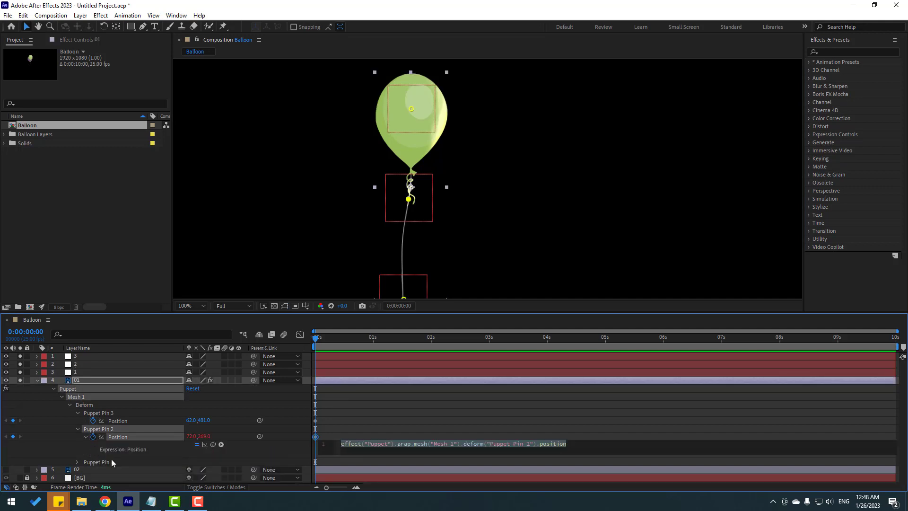
key(BackSpace)
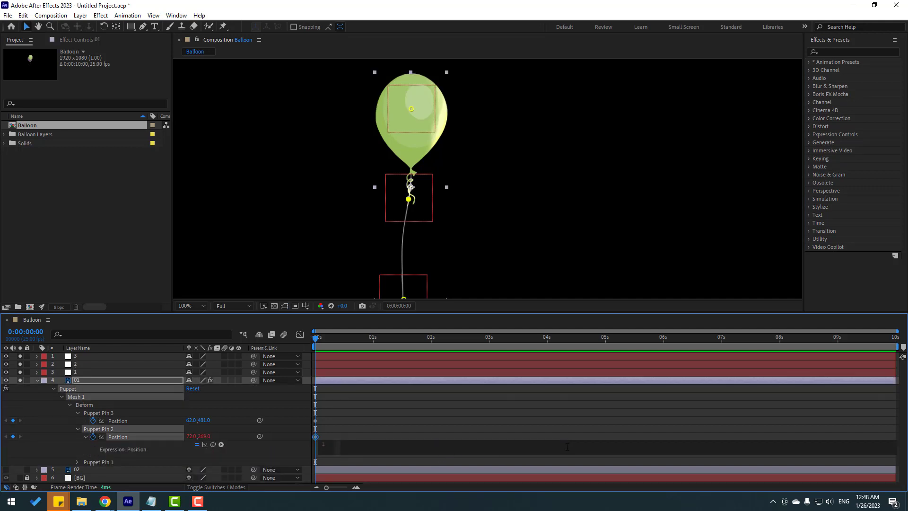
key(ctrl+v)
scroll(399, 450, up, 1)
drag(451, 443, 400, 443)
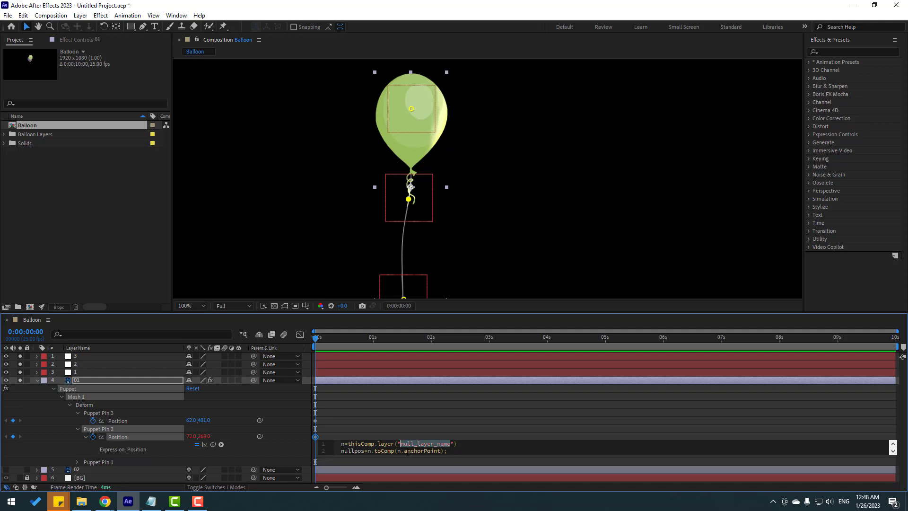
text(2)
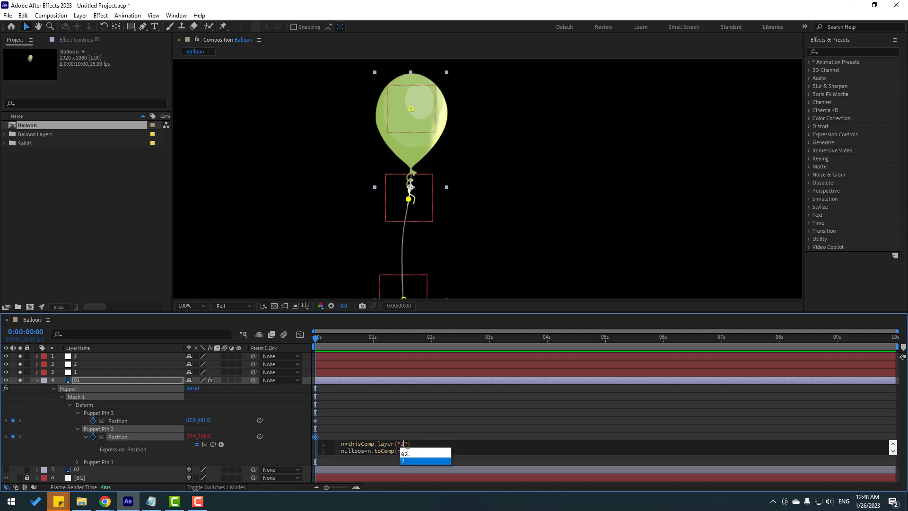
click(484, 436)
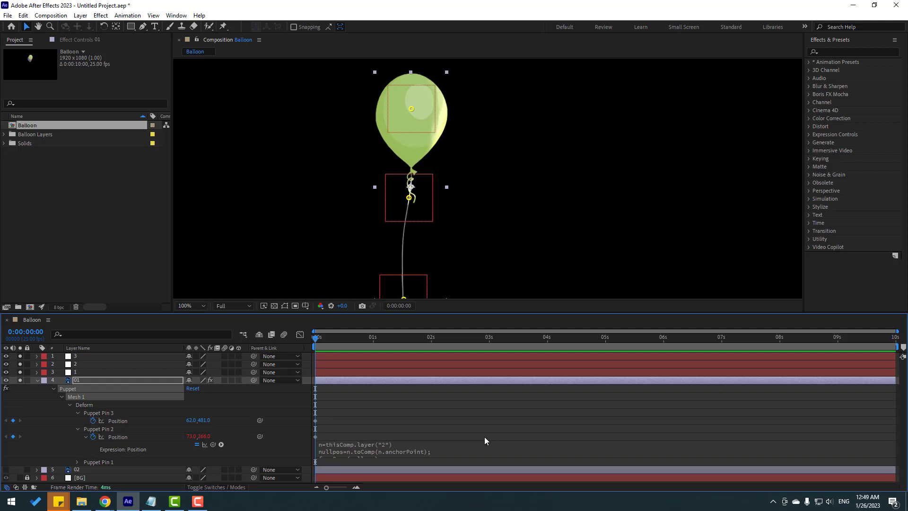
- Drag null 2 to confirm the string follows it
click(75, 366)
drag(415, 202, 428, 207)
click(63, 449)
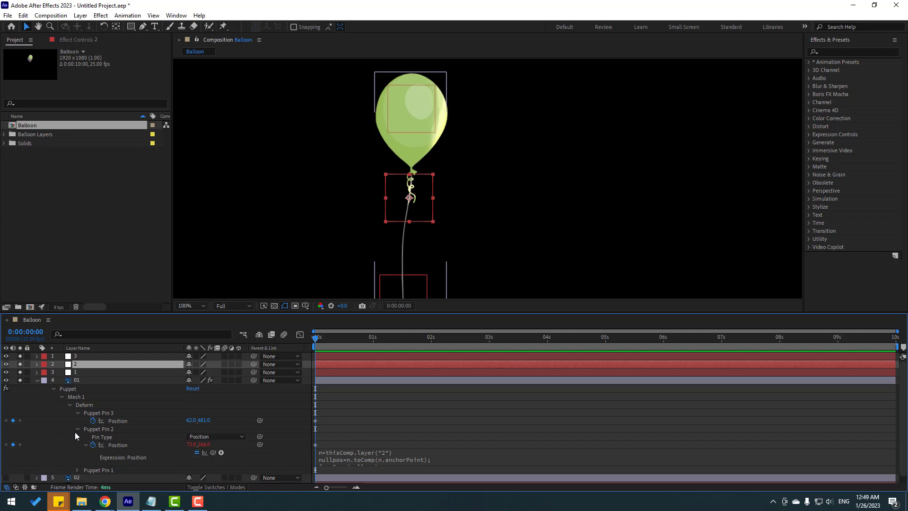
- Paste the toComp expression into Puppet Pin 3's Position, with null_layer_name replaced by 3
click(77, 430)
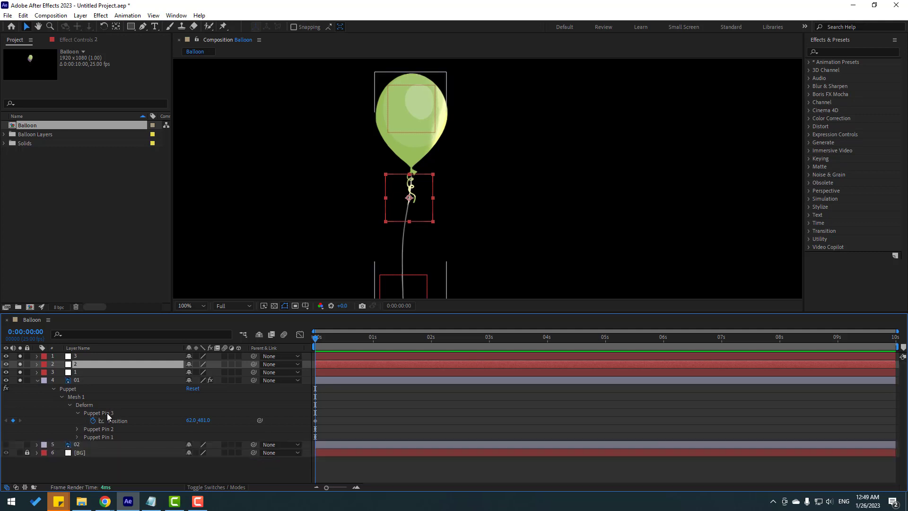
scroll(426, 188, down, 3)
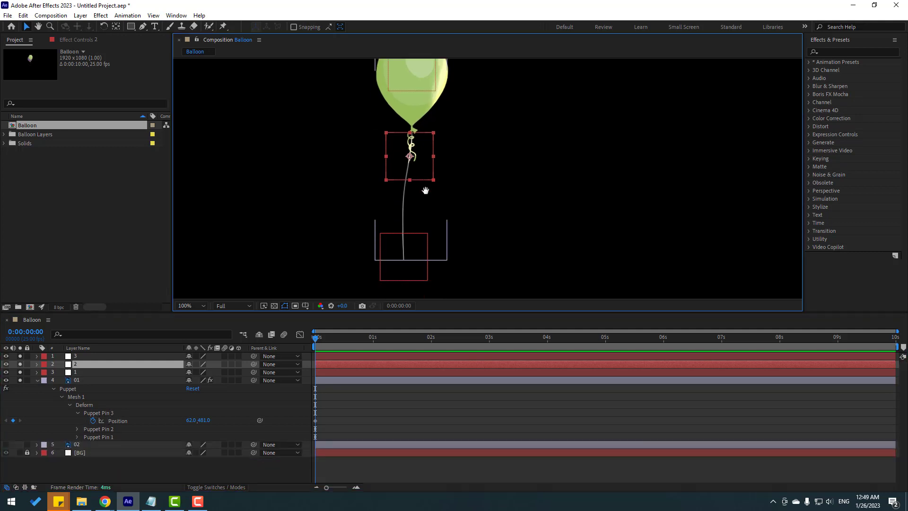
alt+click(92, 421)
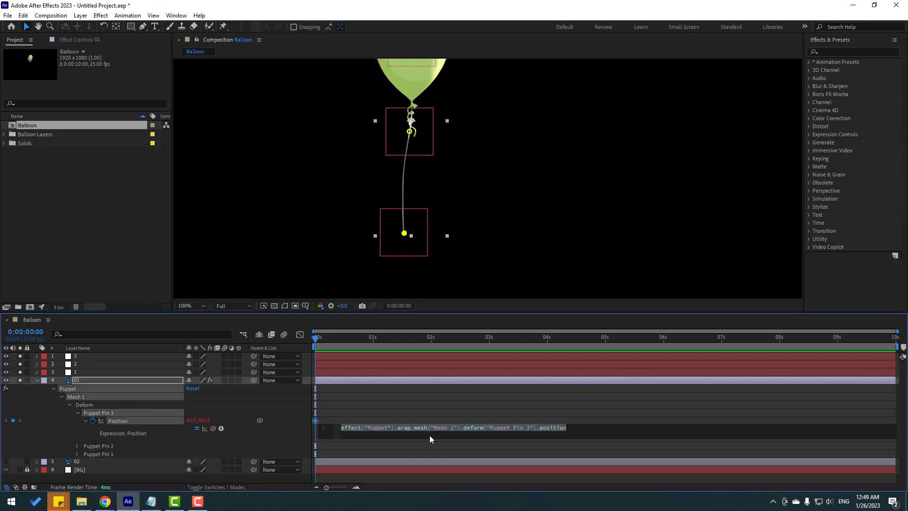
key(ctrl+v)
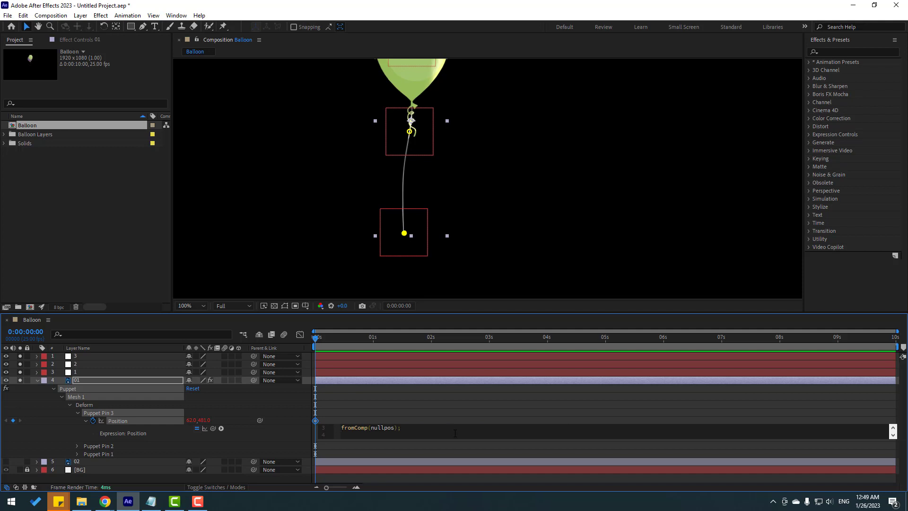
scroll(455, 433, up, 1)
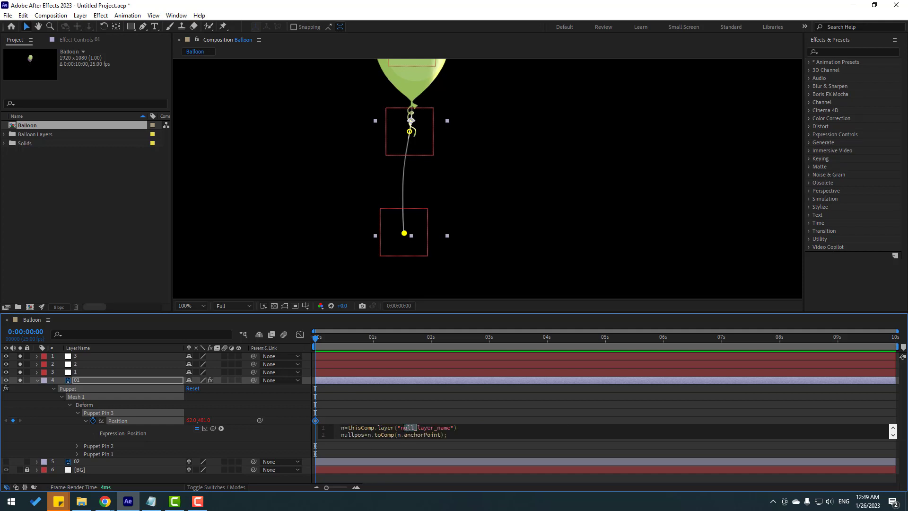
click(403, 428)
drag(400, 428, 450, 427)
text(3)
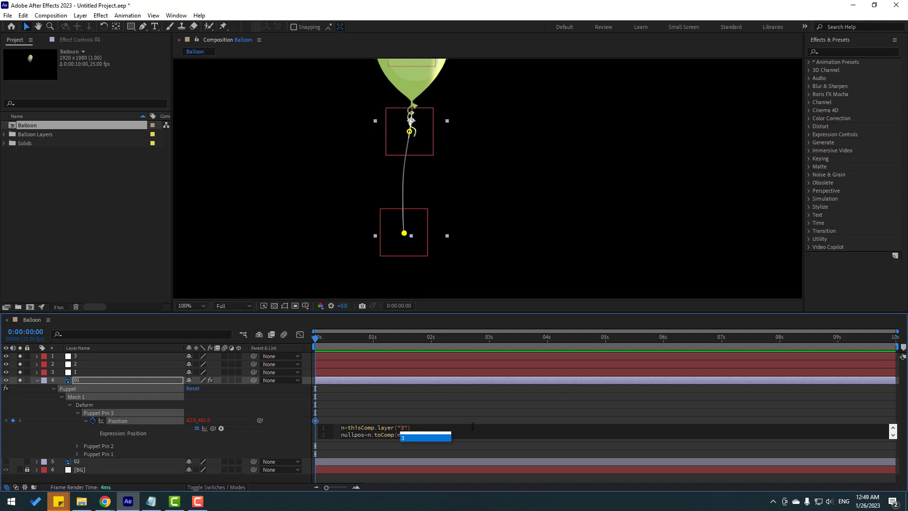
click(481, 421)
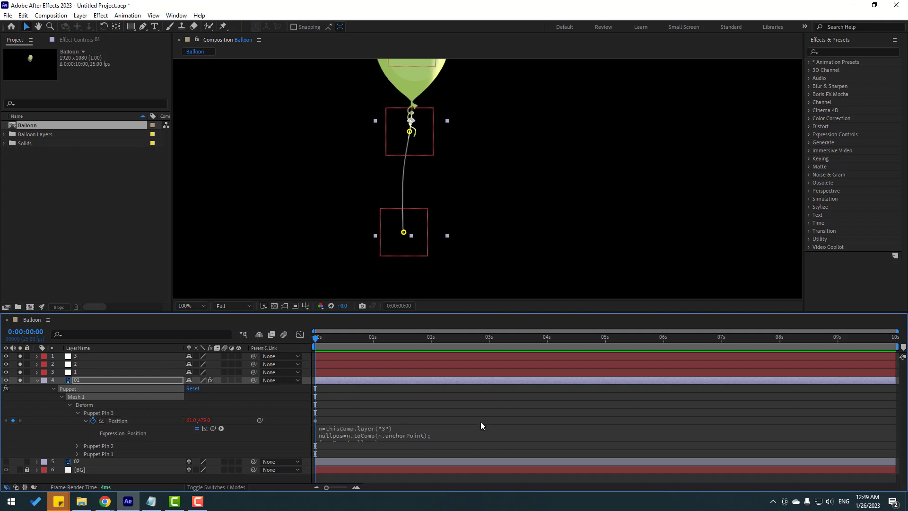
click(37, 380)
- Drag null 3 right to bend the balloon string, then set the viewer magnification to Fit
click(93, 427)
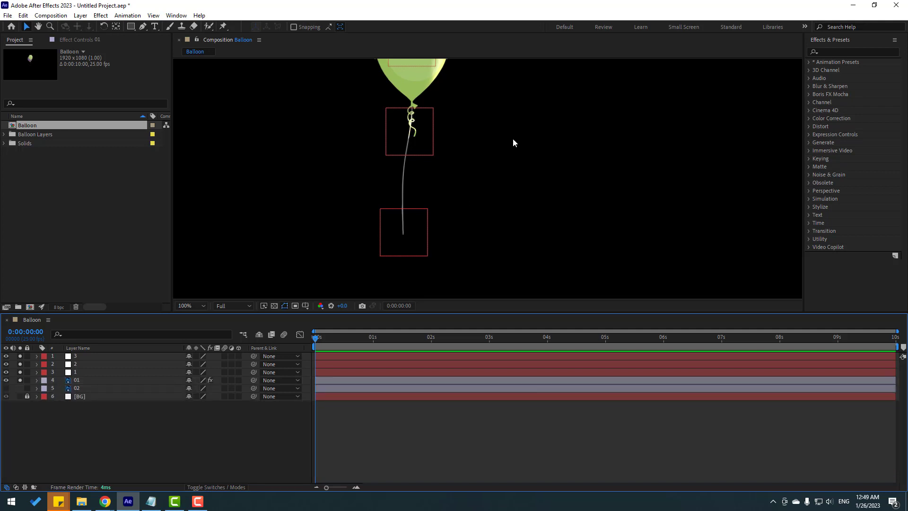
drag(512, 138, 507, 193)
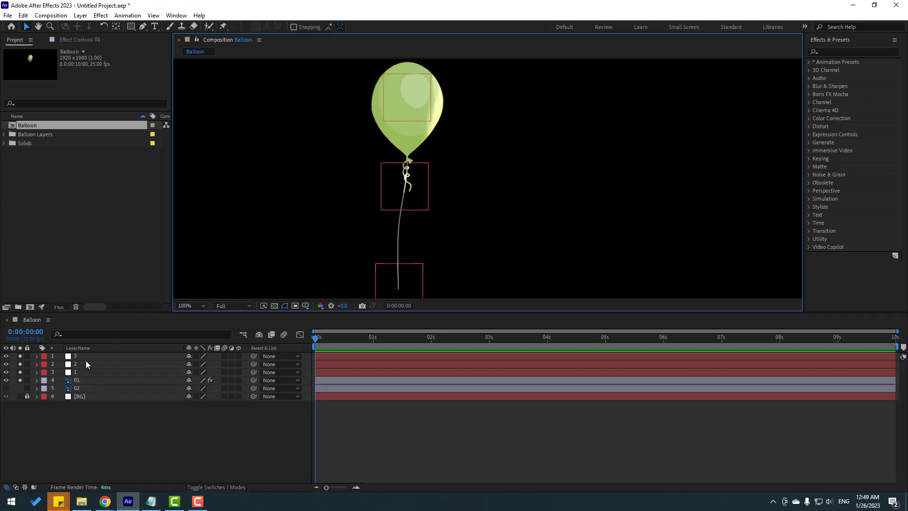
click(76, 356)
drag(491, 251, 486, 228)
mouse_move(408, 283)
mouse_down()
mouse_move(419, 282)
mouse_move(394, 275)
mouse_move(415, 270)
mouse_move(410, 284)
mouse_up()
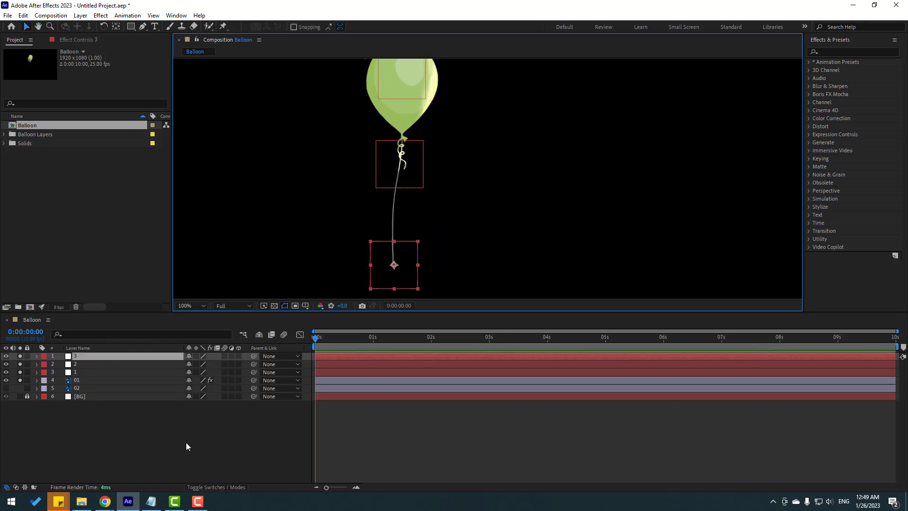
click(184, 446)
click(195, 307)
click(193, 326)
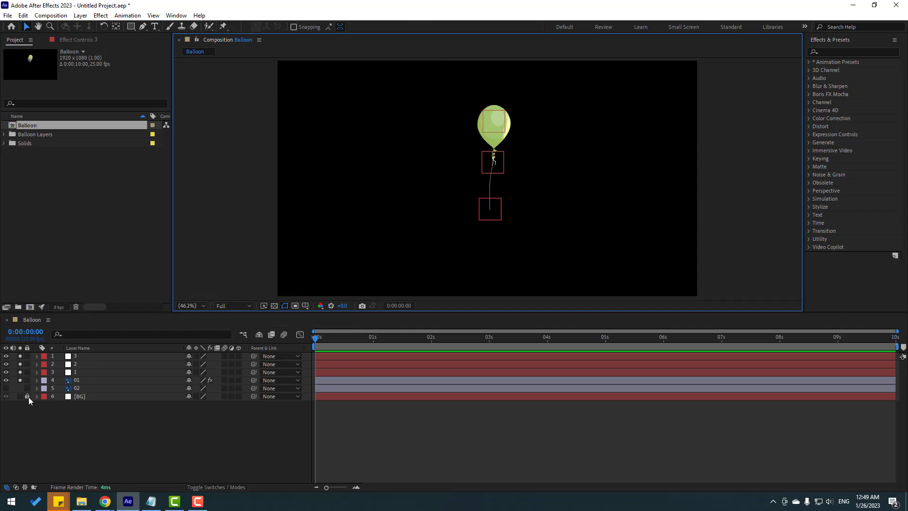
- Give null 1's Position a wiggle(1,9) expression and preview the motion
click(75, 373)
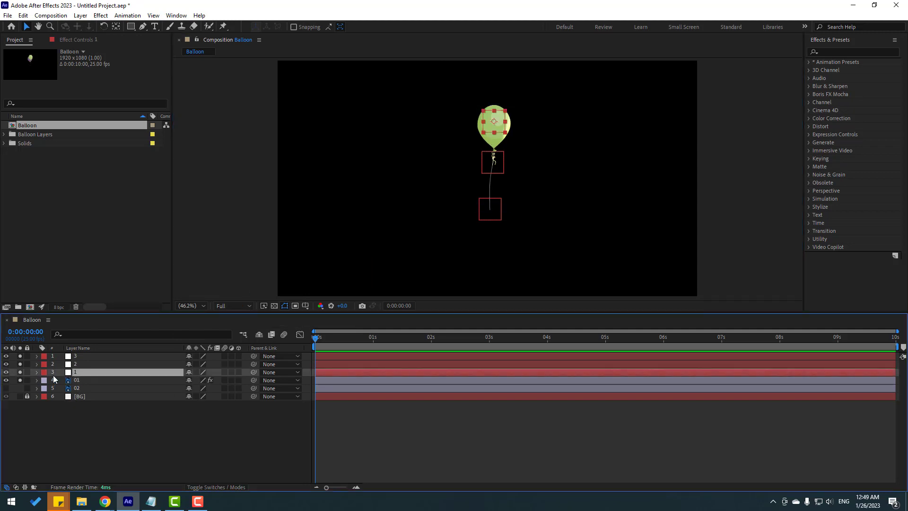
key(p)
click(180, 443)
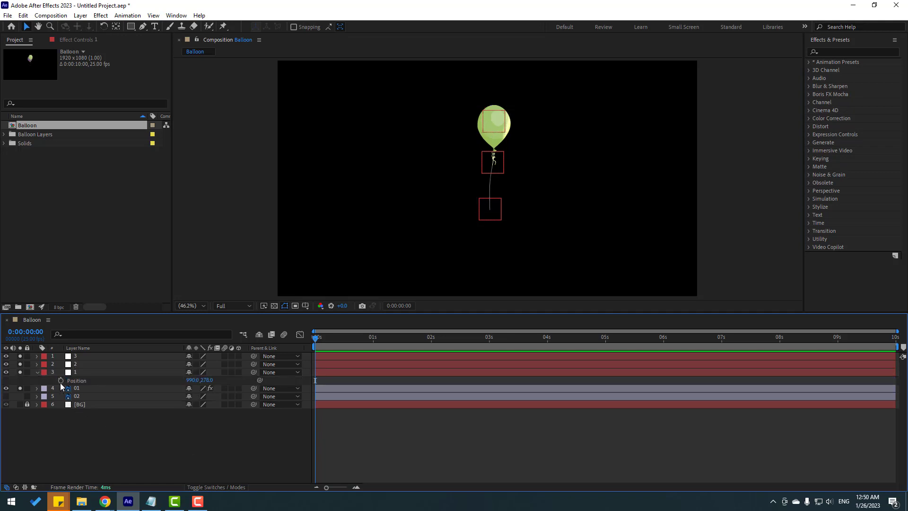
alt+click(60, 382)
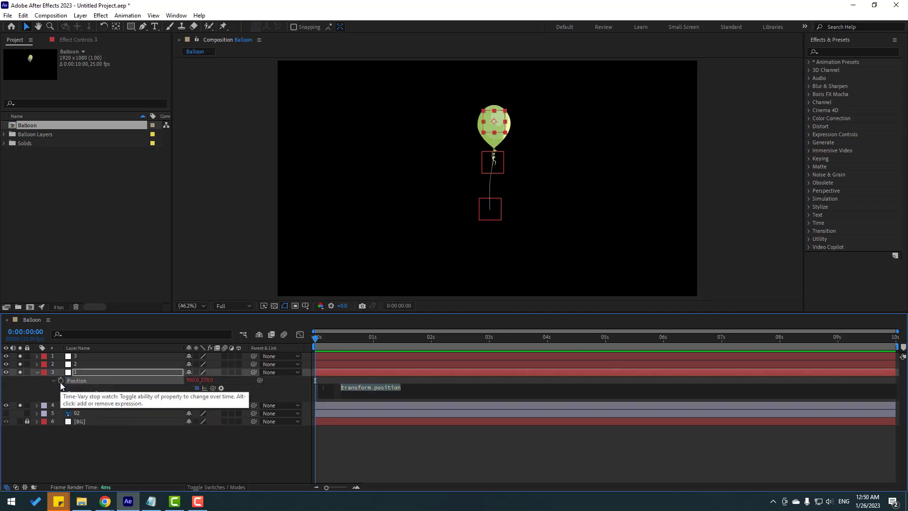
text(wiggle(1,9)
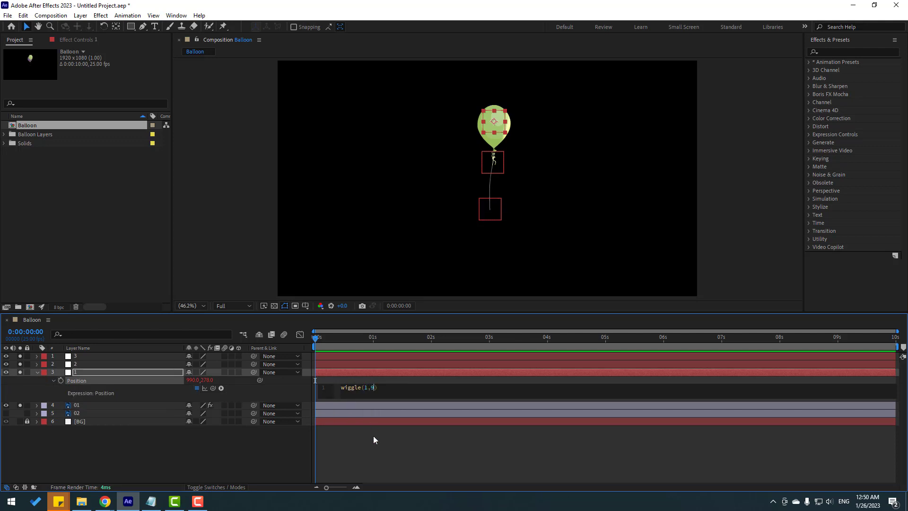
click(447, 440)
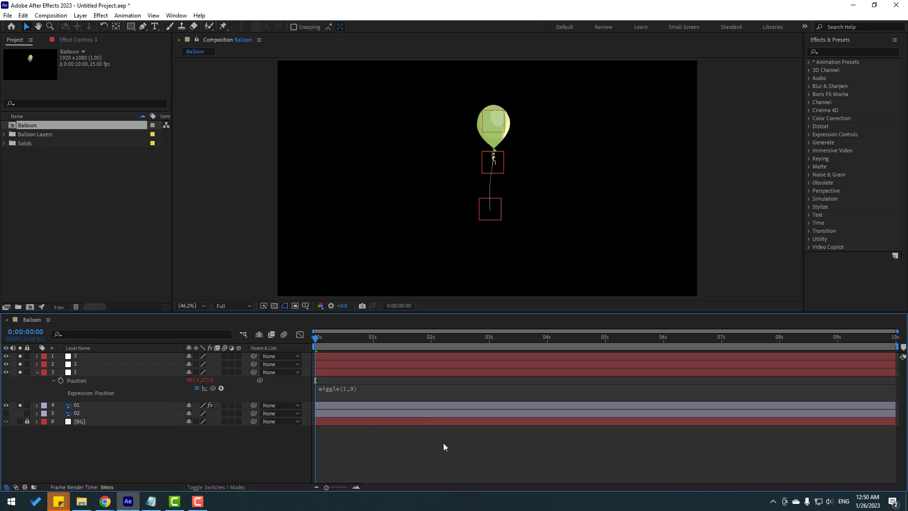
key(space)
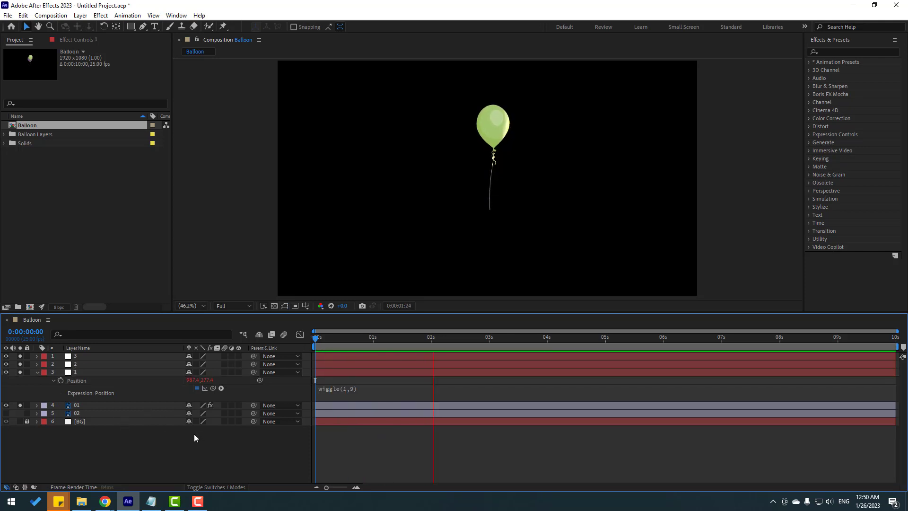
click(339, 340)
- Change the wiggle expression to wiggle(1,11) and preview the stronger sway
click(353, 389)
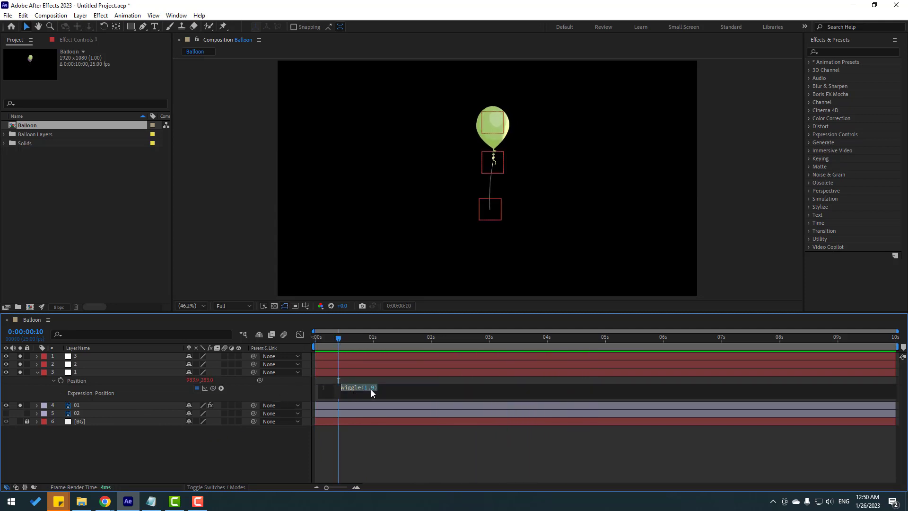
click(376, 412)
text(11)
click(420, 470)
key(space)
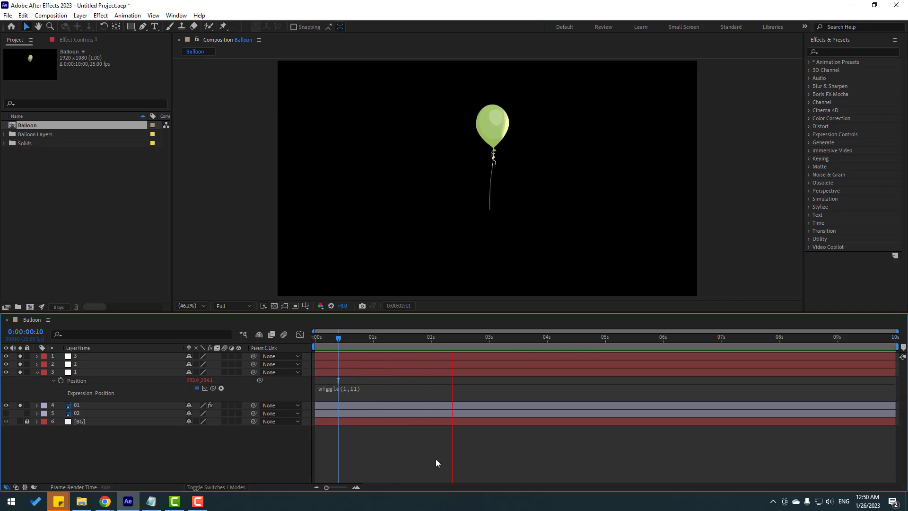
key(space)
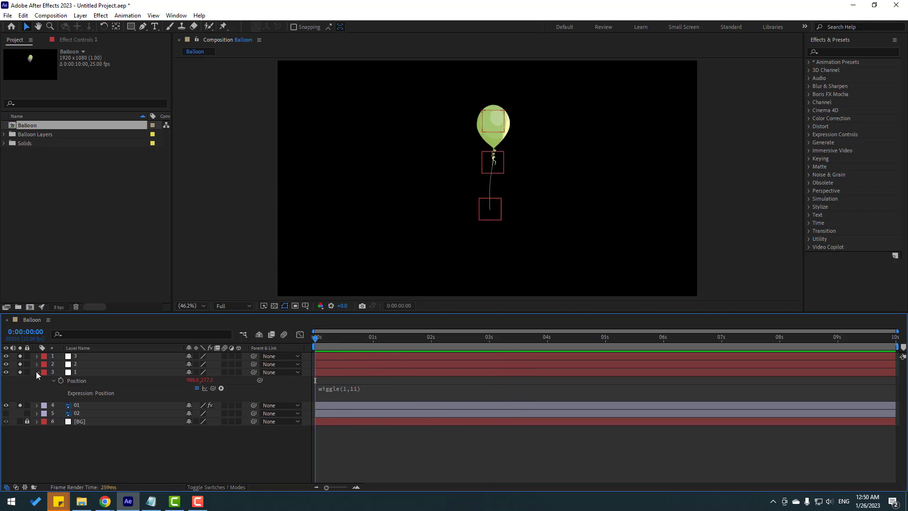
- Add a wiggle(1,7) expression to null layer 2's Position, then preview the sway
click(37, 372)
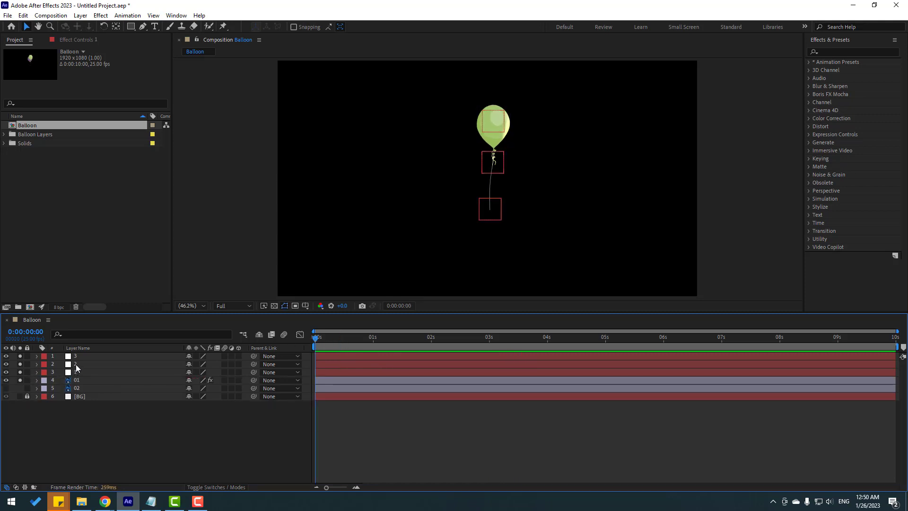
click(76, 364)
key(p)
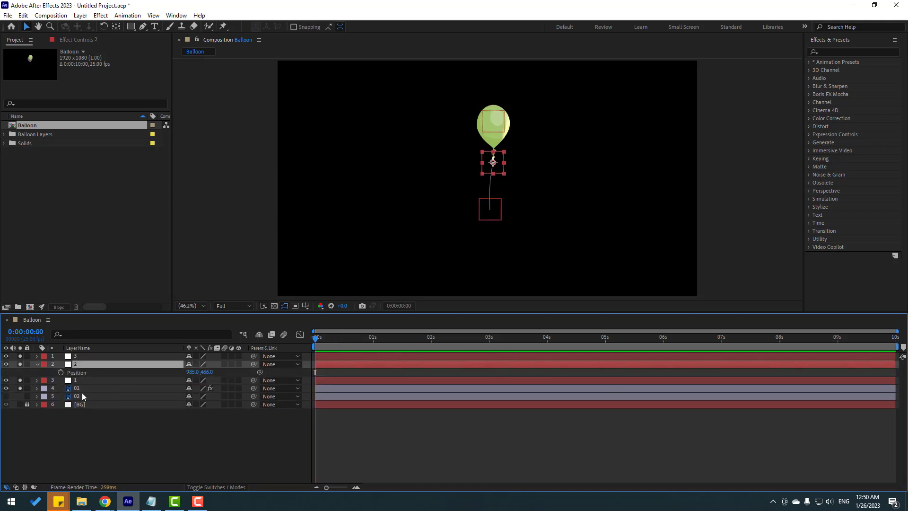
alt+click(58, 373)
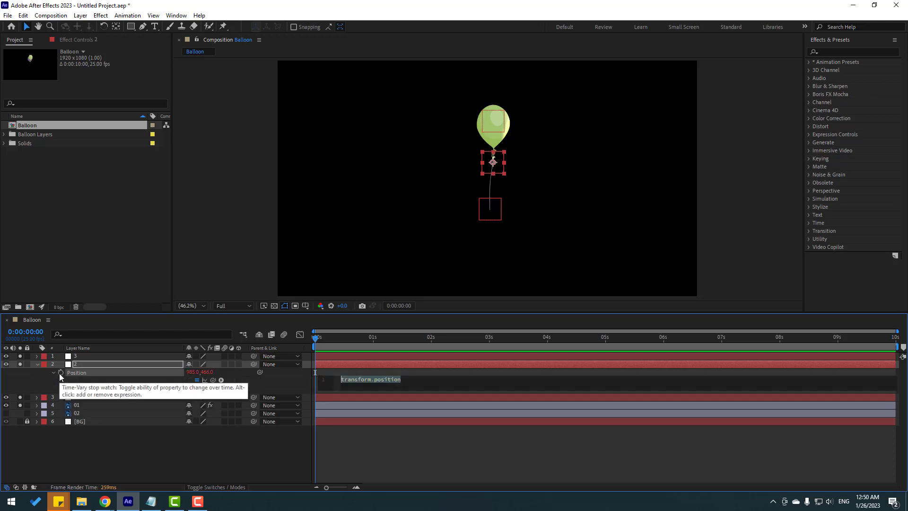
text(wiggle()
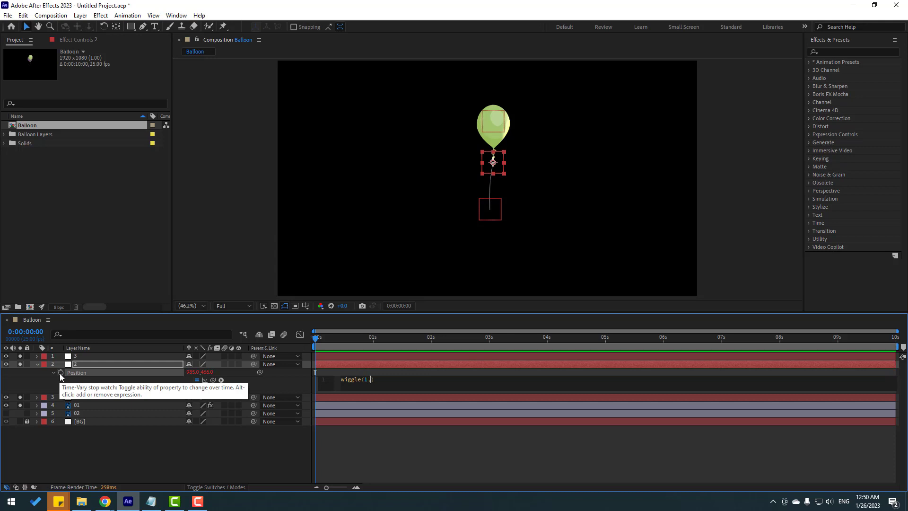
text(1,7)
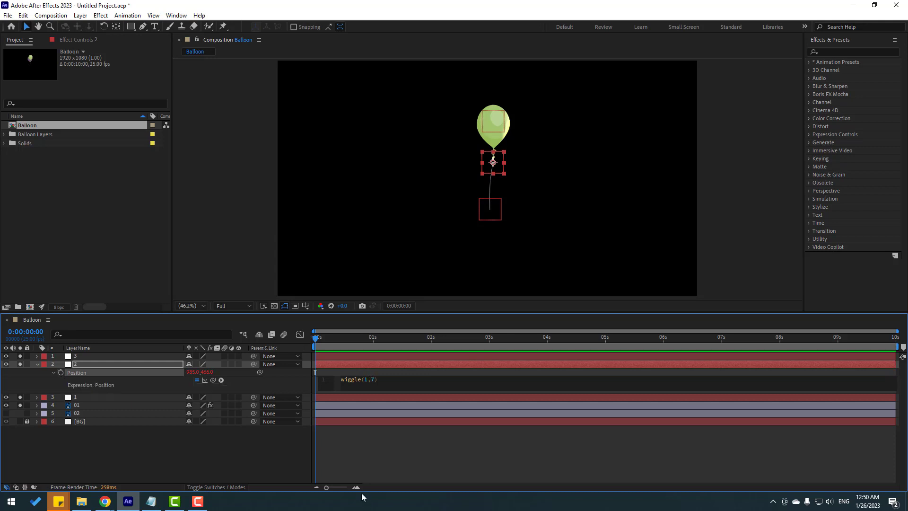
click(375, 463)
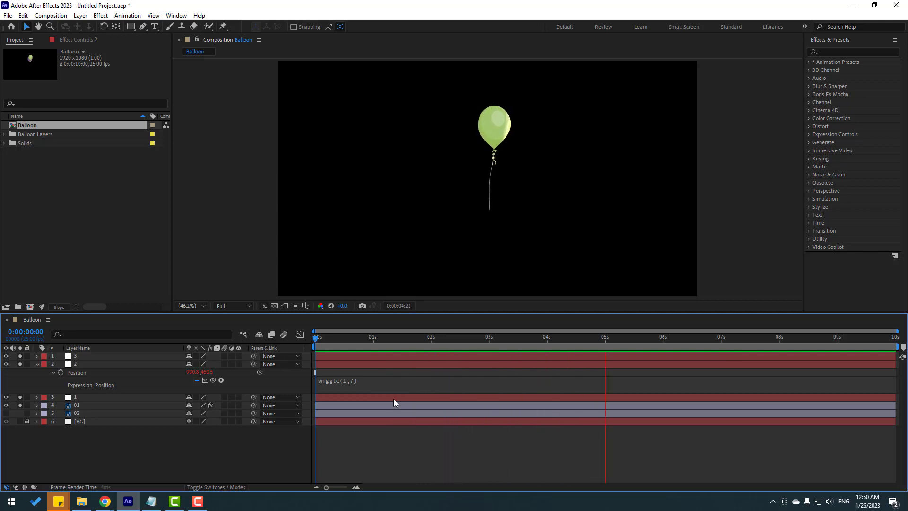
key(space)
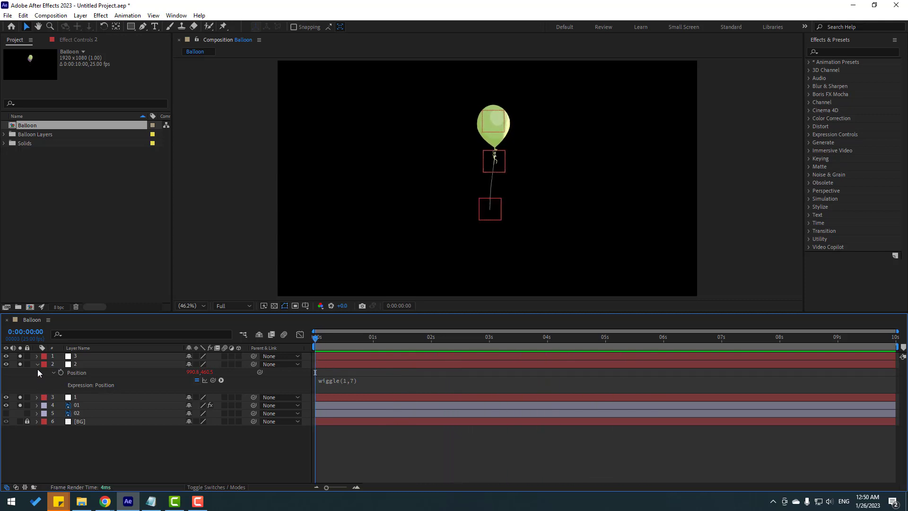
- Collapse and deselect the null layers, enlarge the composition viewer, and play the Balloon preview
click(36, 367)
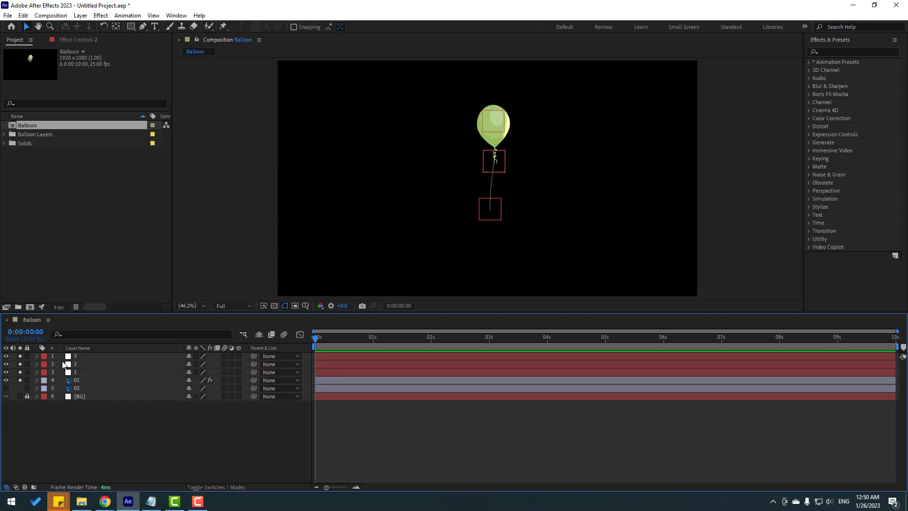
click(77, 356)
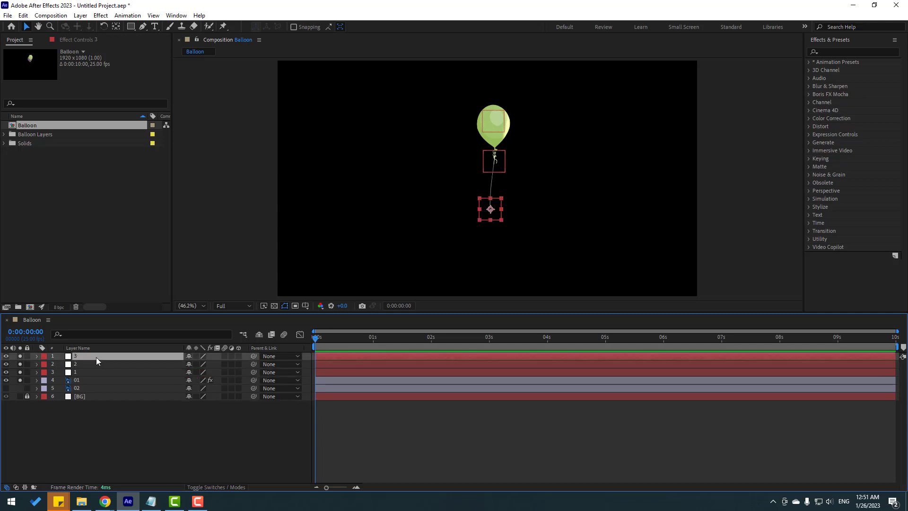
click(126, 470)
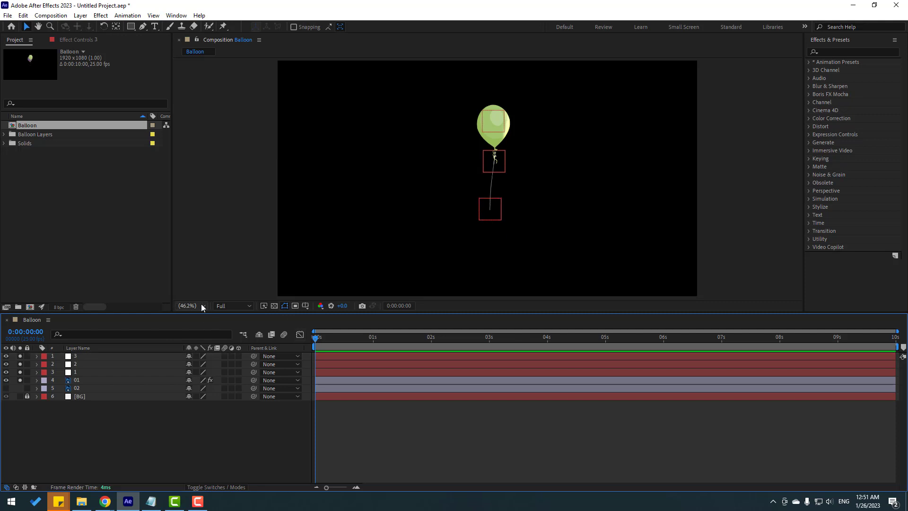
drag(292, 312, 247, 411)
key(space)
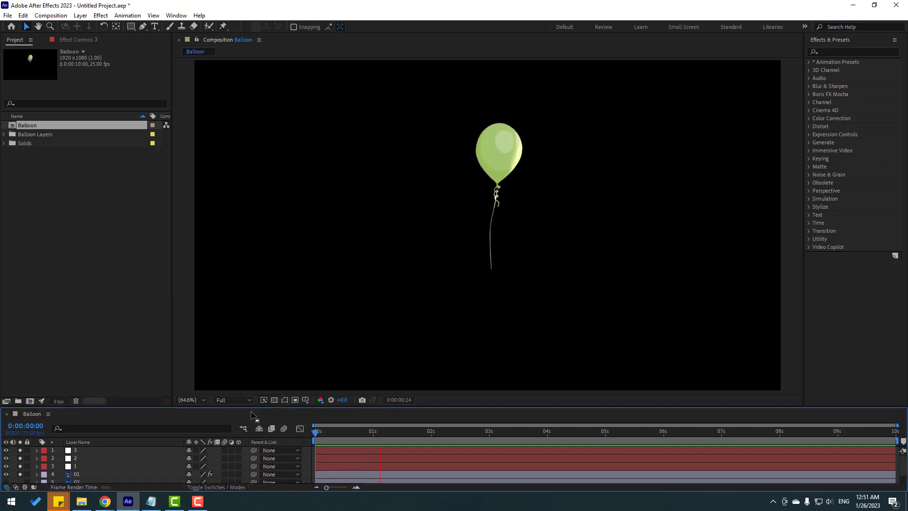